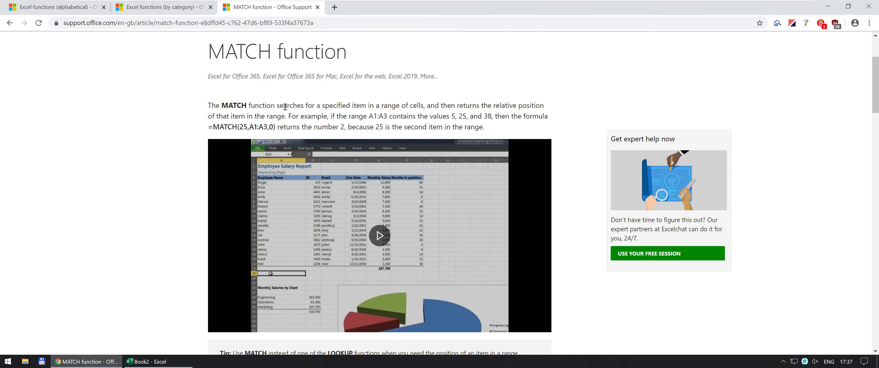
# Step: Read the MATCH function's help page, covering its syntax, match_type options, usage notes and worked example
pyautogui.scroll(-8, 190, 210)
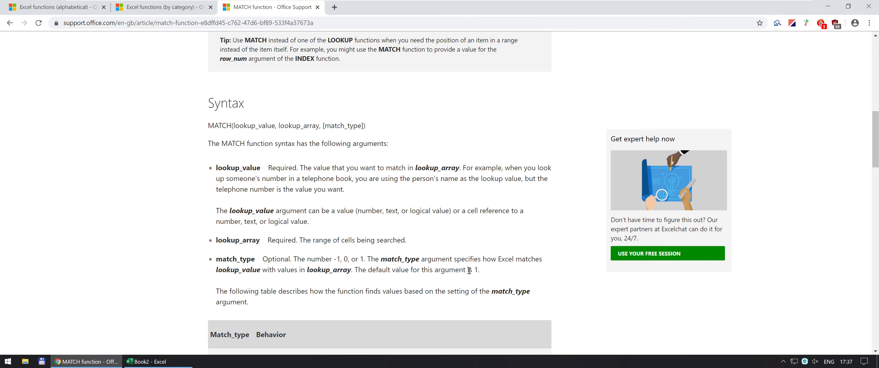
pyautogui.scroll(-5, 469, 270)
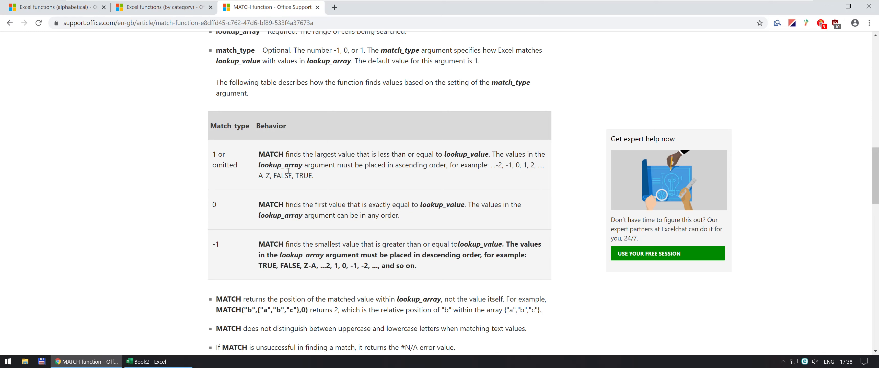
pyautogui.moveTo(213, 154); pyautogui.dragTo(238, 165)
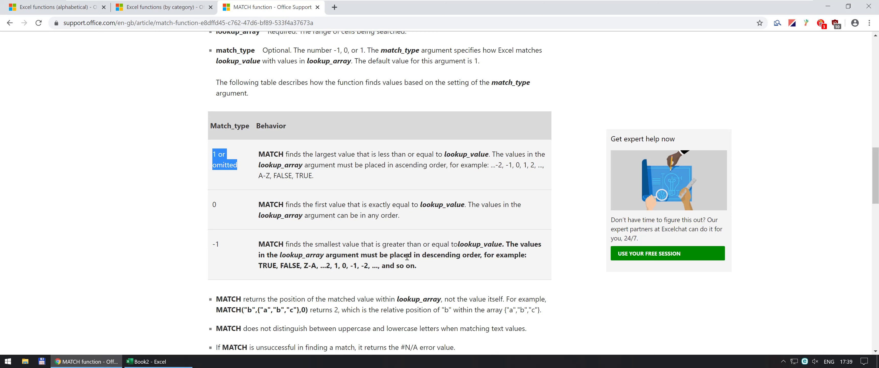
pyautogui.doubleClick(437, 256)
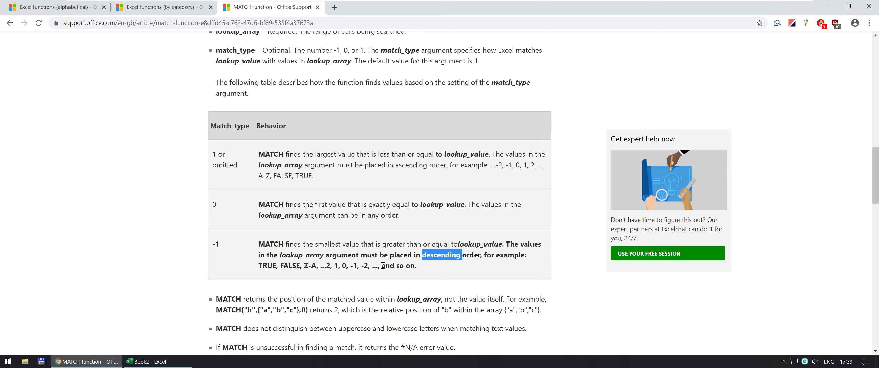
pyautogui.scroll(-2, 382, 266)
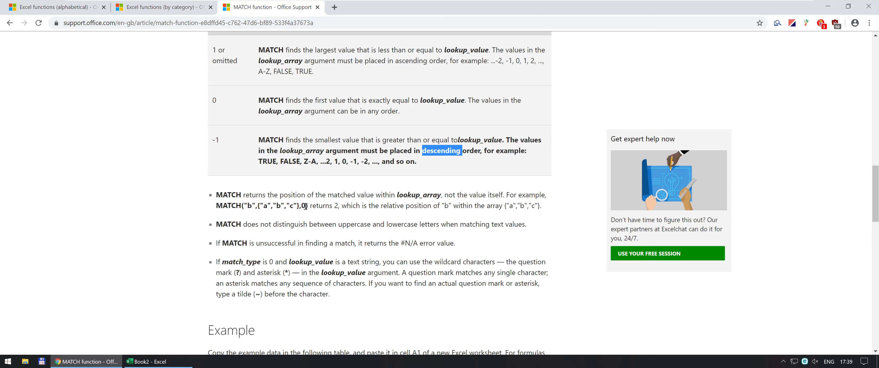
pyautogui.moveTo(314, 100); pyautogui.dragTo(421, 114)
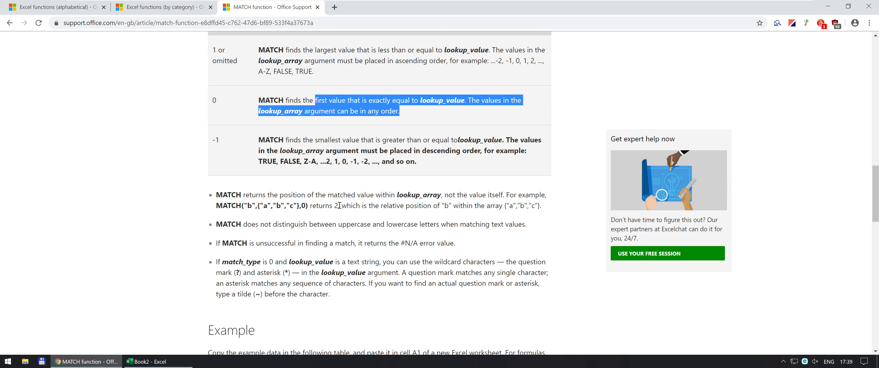
pyautogui.moveTo(273, 205); pyautogui.dragTo(284, 206)
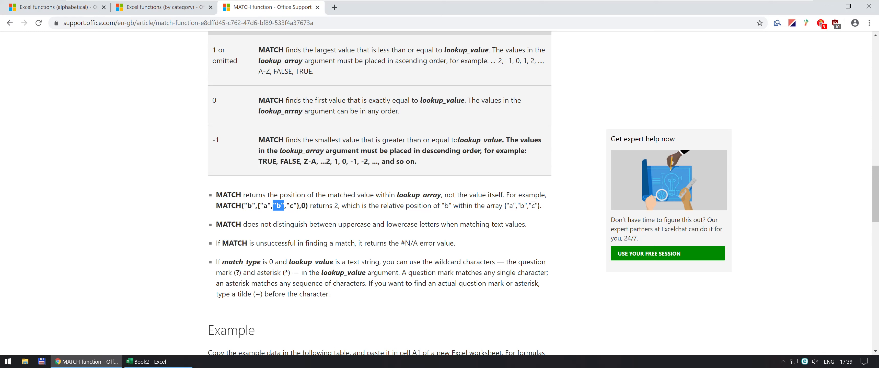
pyautogui.moveTo(235, 225); pyautogui.dragTo(512, 223)
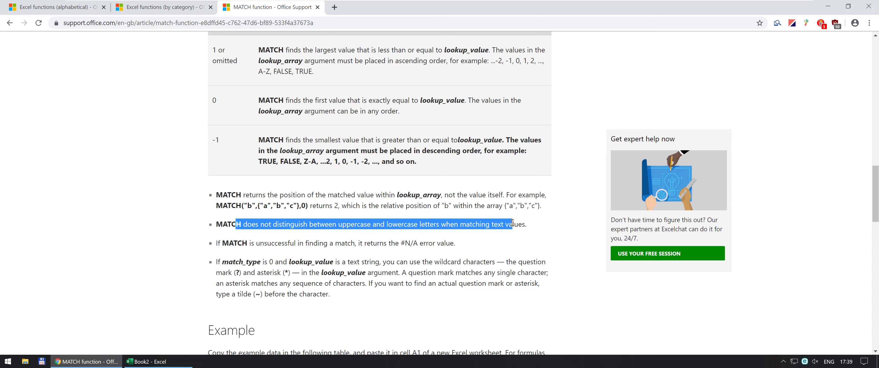
pyautogui.moveTo(233, 243); pyautogui.dragTo(461, 246)
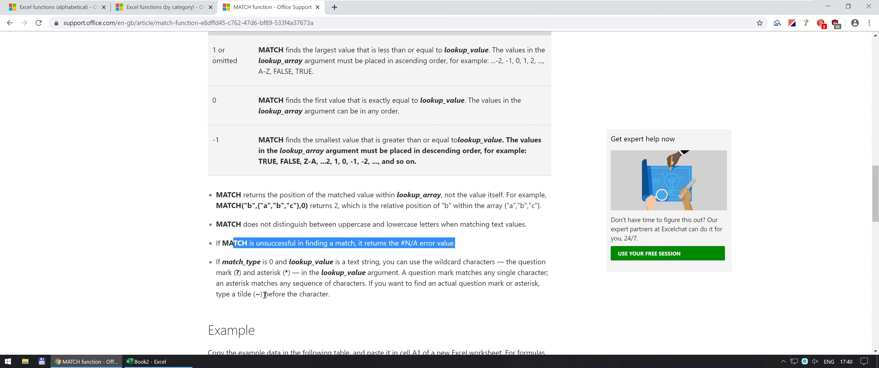
pyautogui.moveTo(241, 293); pyautogui.dragTo(274, 293)
pyautogui.scroll(-6, 275, 294)
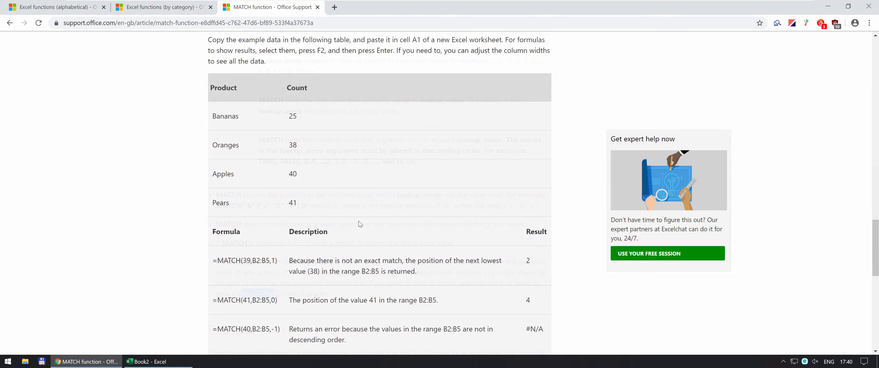
# Step: Switch to the Book2 workbook in Excel and review the Match table alongside the Fruit and Meat tables
pyautogui.hotkey('alt', 'Tab')
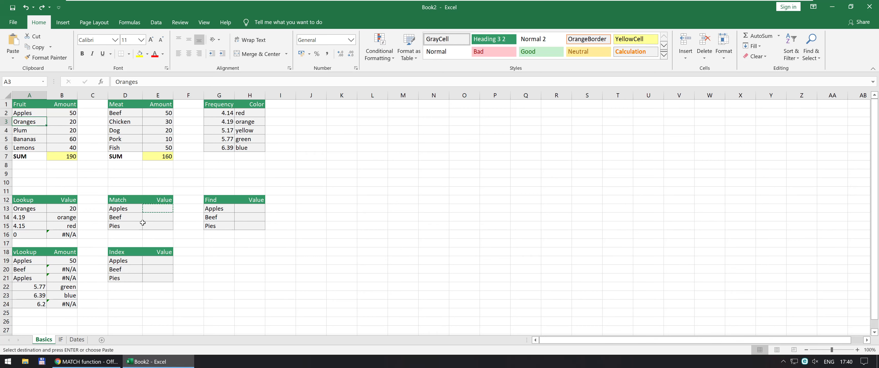
pyautogui.moveTo(124, 199); pyautogui.dragTo(168, 226)
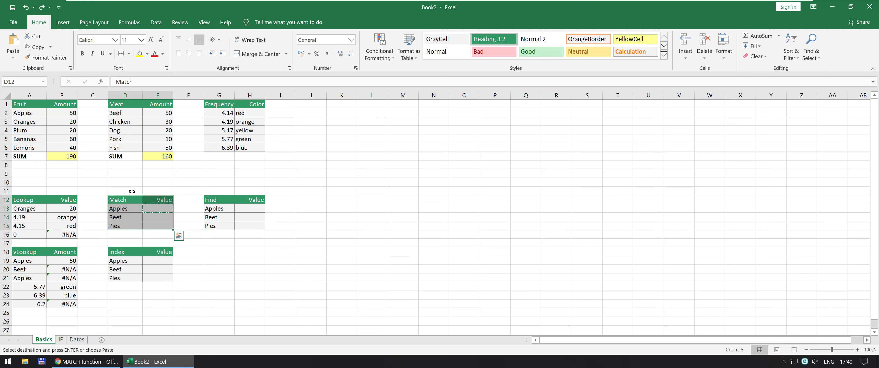
pyautogui.moveTo(33, 106); pyautogui.dragTo(77, 152)
pyautogui.moveTo(120, 113); pyautogui.dragTo(164, 149)
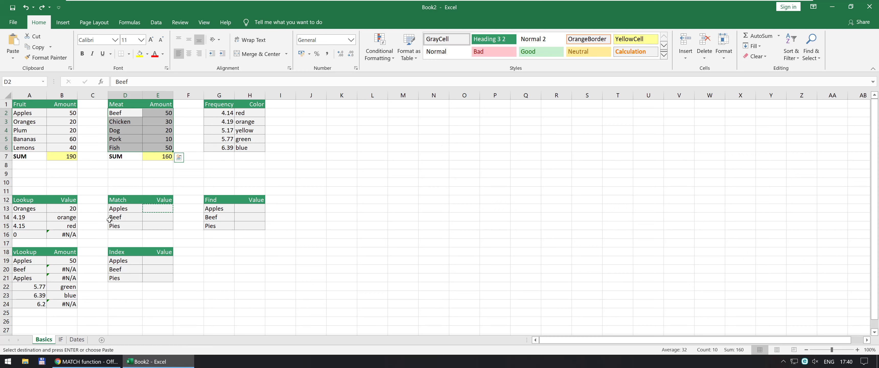
pyautogui.click(123, 226)
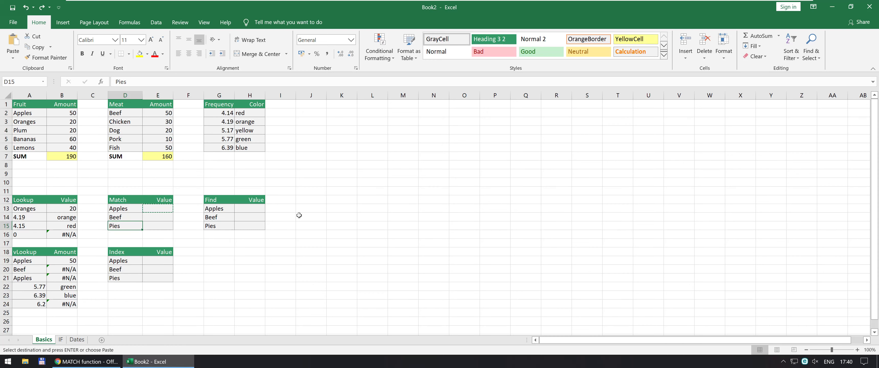
# Step: Enter =MATCH(D13,A1:B7) in cell E13 to look up Apples in the Fruit table
pyautogui.click(148, 208)
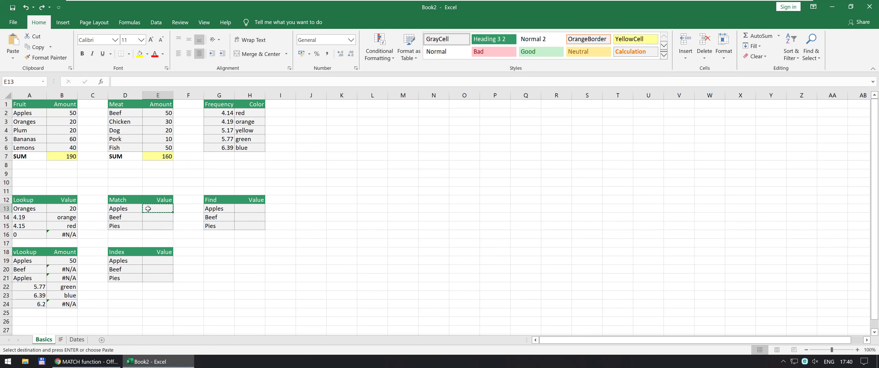
pyautogui.write('=MATCH(')
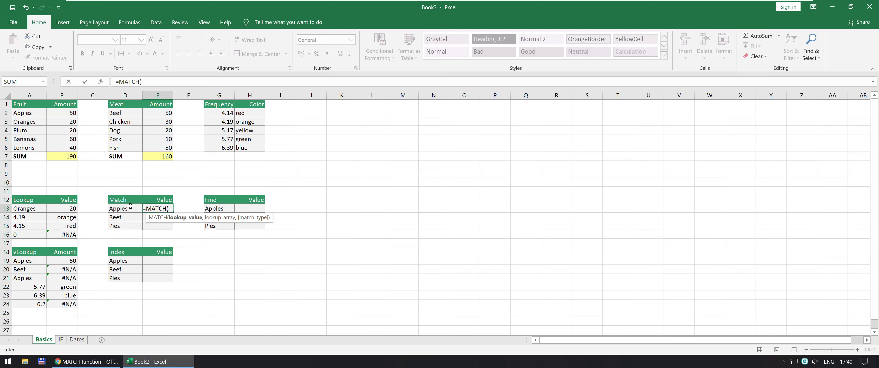
pyautogui.click(122, 209)
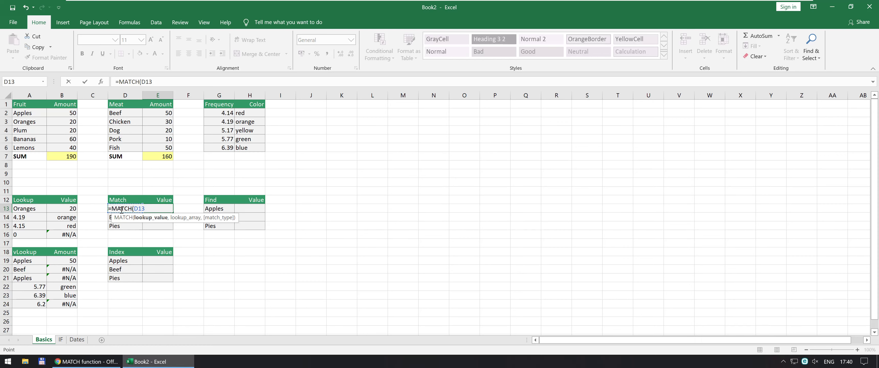
pyautogui.write(',')
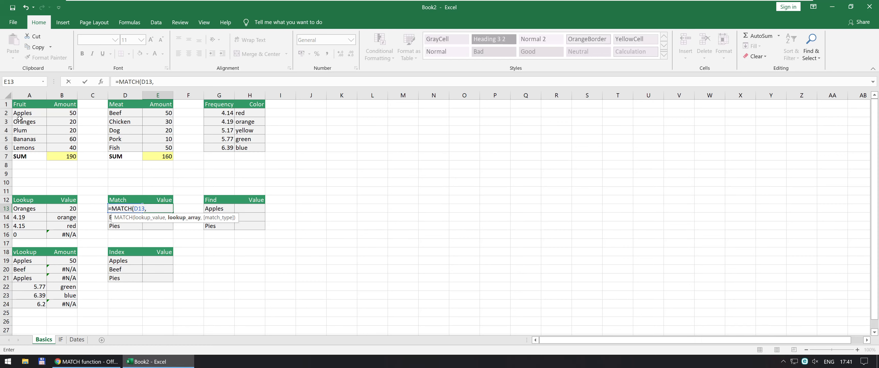
pyautogui.moveTo(19, 103); pyautogui.dragTo(62, 157)
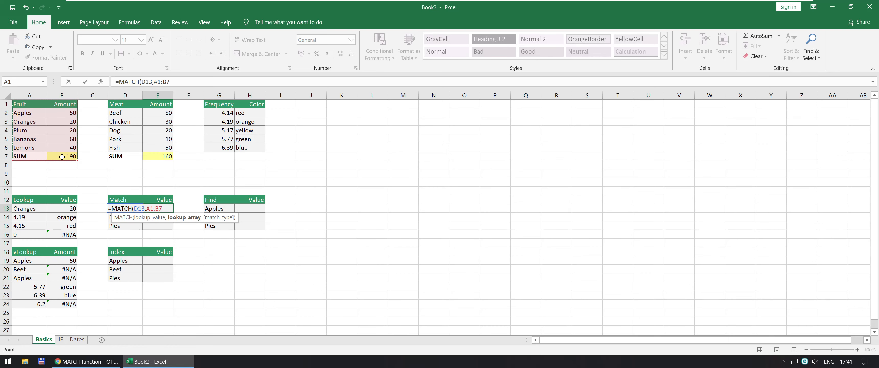
pyautogui.write(')')
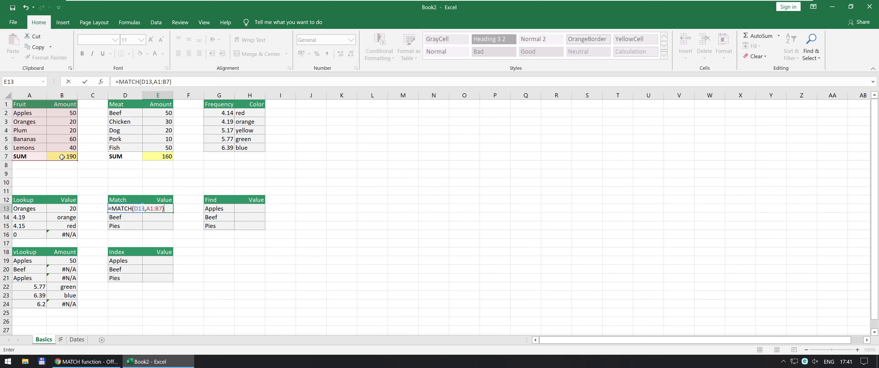
pyautogui.press('Return')
pyautogui.press('Up')
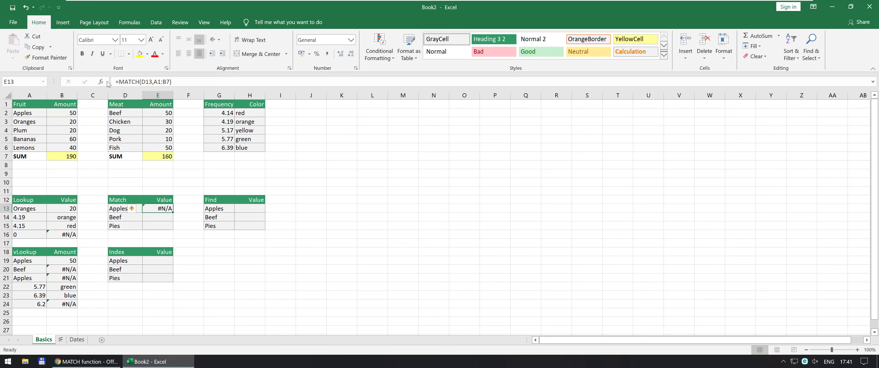
# Step: Narrow the lookup range of the MATCH formula in E13 to A1:A7
pyautogui.click(165, 83)
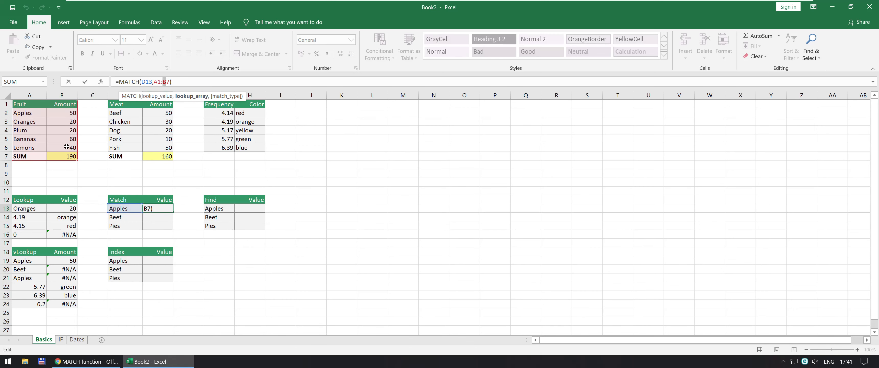
pyautogui.write('A')
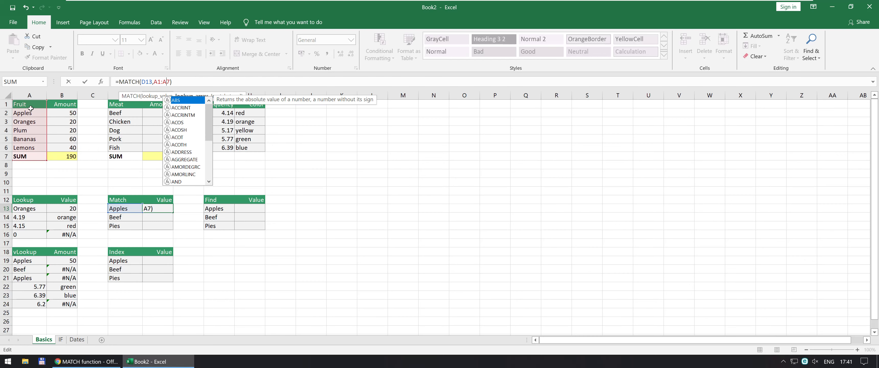
pyautogui.click(179, 82)
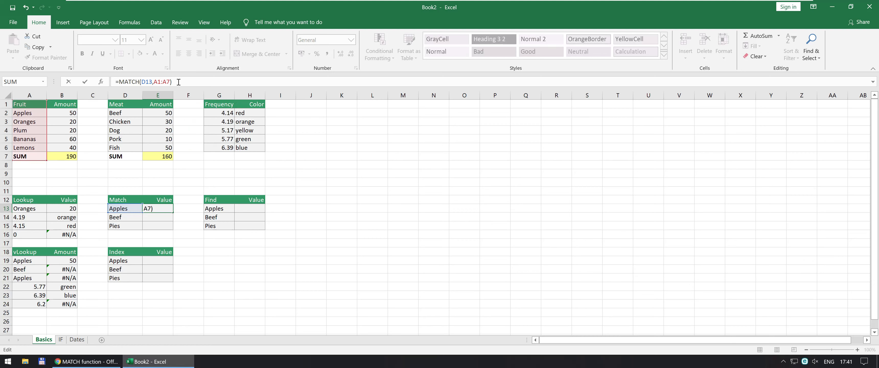
pyautogui.hotkey('ctrl', 'Return')
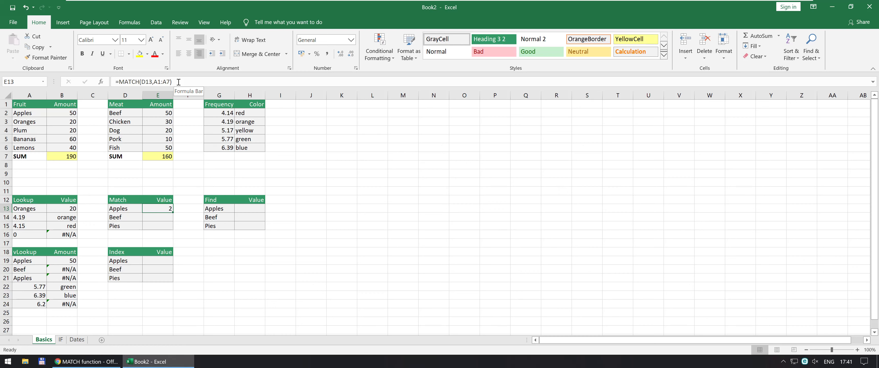
# Step: Copy the MATCH formula from E13 to E14:E15 and check the pasted formula for Beef
pyautogui.hotkey('ctrl', 'c')
pyautogui.press('Down')
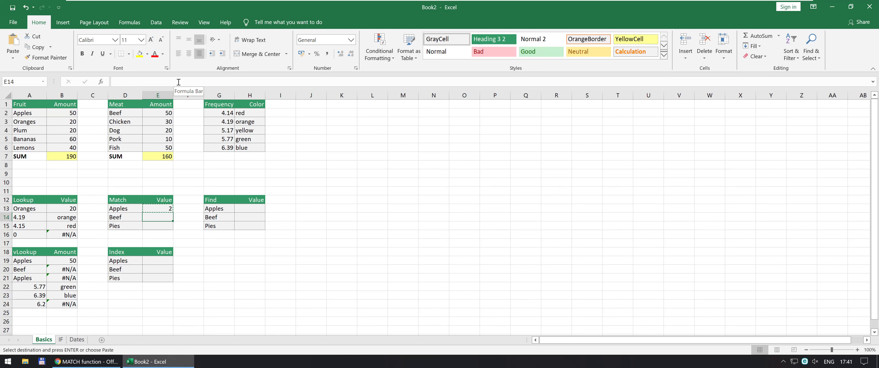
pyautogui.hotkey('shift', 'Down')
pyautogui.hotkey('ctrl', 'v')
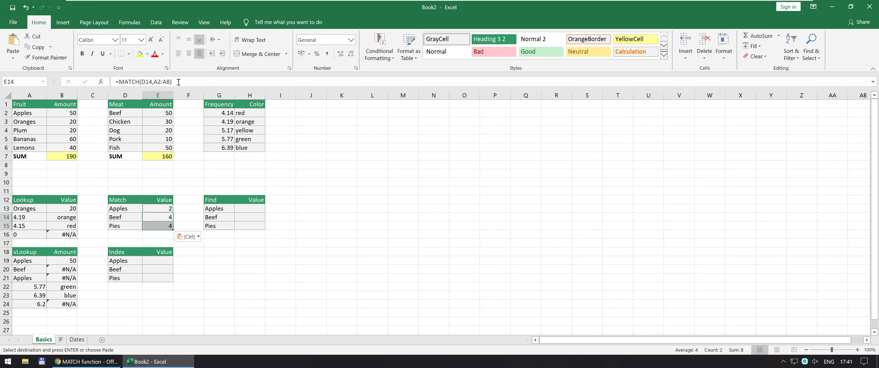
pyautogui.click(121, 218)
pyautogui.press('Right')
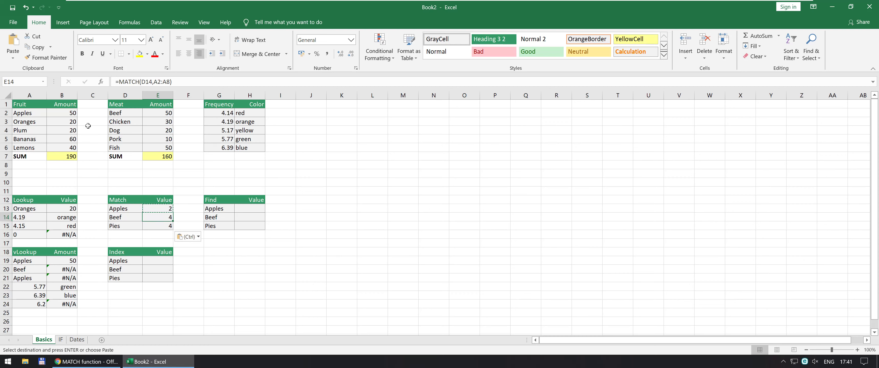
# Step: Inspect the formula in E13, then switch to the MATCH help page in Chrome and review the match_type behaviors
pyautogui.click(158, 209)
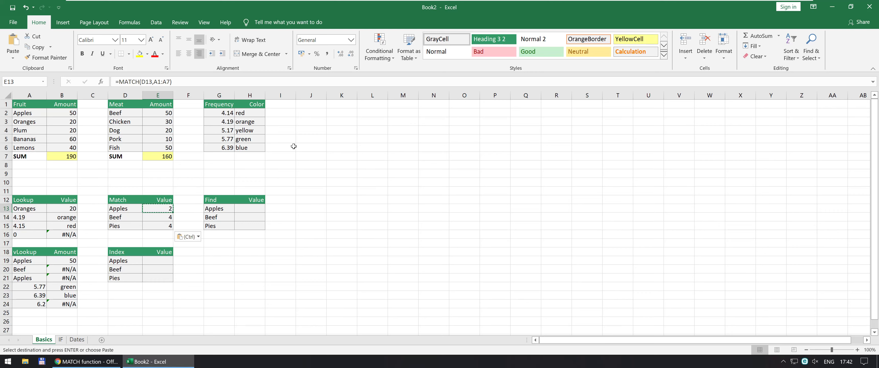
pyautogui.click(168, 82)
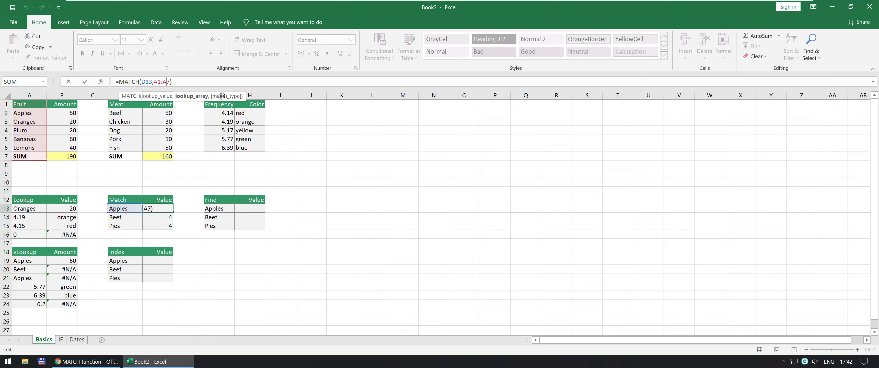
pyautogui.hotkey('alt', 'Tab')
pyautogui.scroll(14, 232, 207)
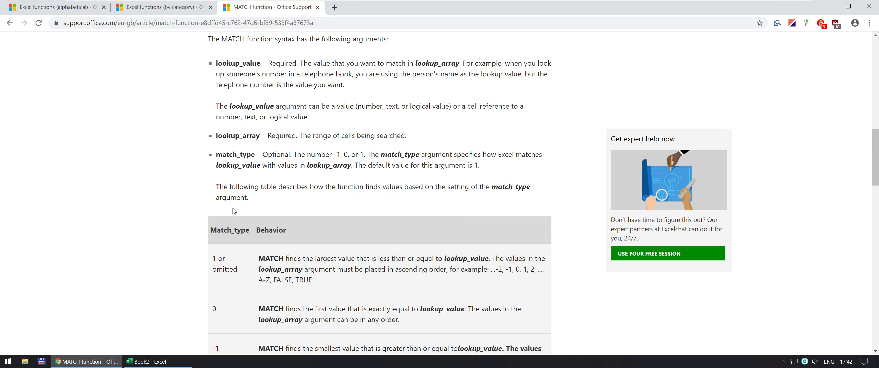
pyautogui.scroll(-3, 230, 222)
pyautogui.moveTo(213, 154); pyautogui.dragTo(429, 169)
pyautogui.click(332, 173)
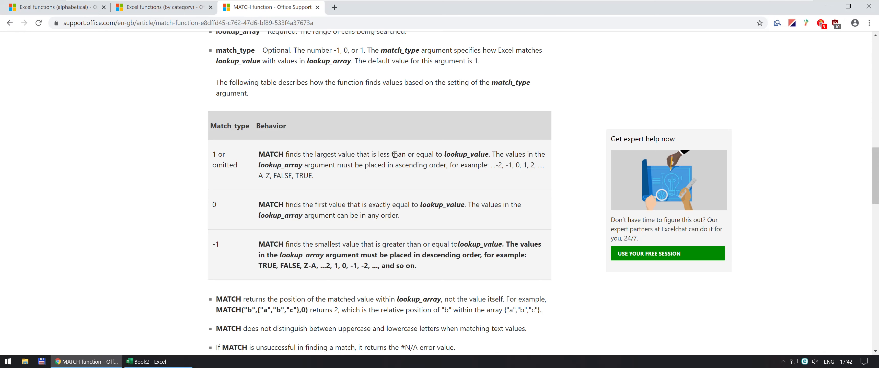
# Step: Switch back to the Excel workbook and add match type 0 to the MATCH formula in E13
pyautogui.hotkey('alt', 'Tab')
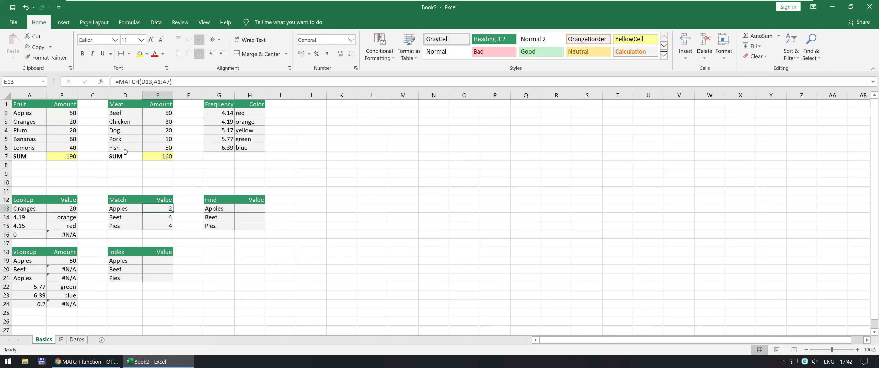
pyautogui.click(171, 82)
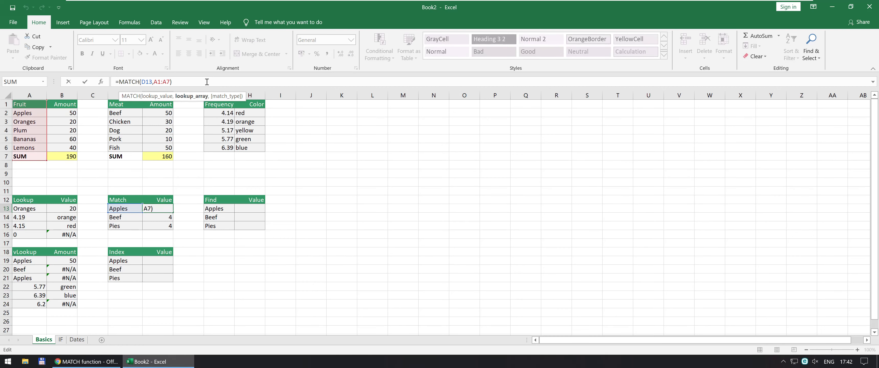
pyautogui.write(',0')
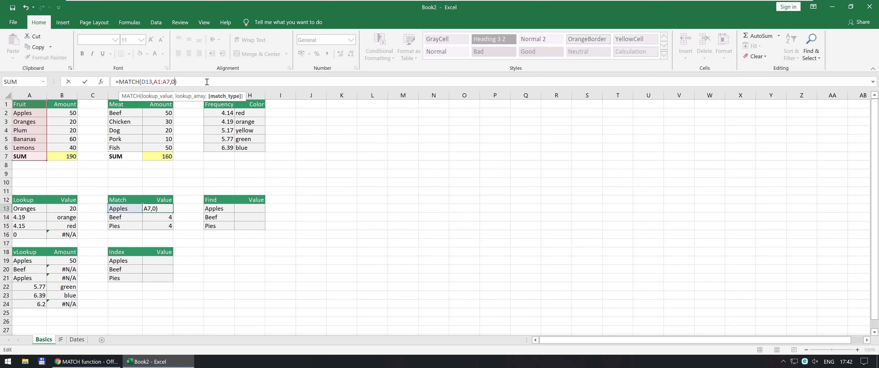
pyautogui.press('Return')
# Step: Copy the exact-match formula from E13 down to E14:E15
pyautogui.hotkey('ctrl', 'c')
pyautogui.hotkey('shift', 'Down')
pyautogui.hotkey('shift', 'Down')
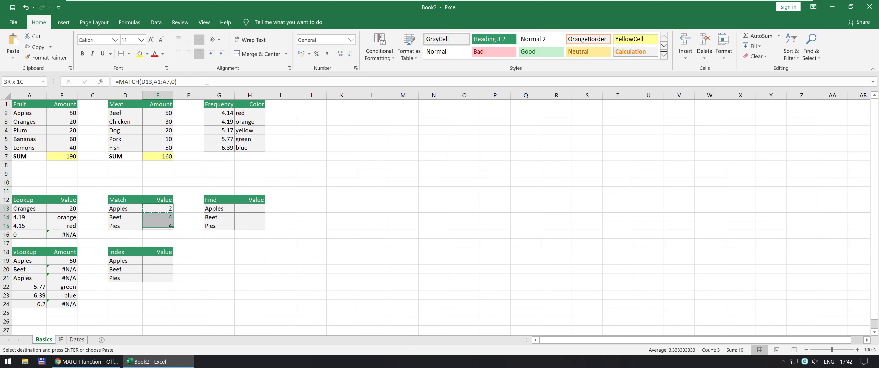
pyautogui.hotkey('ctrl', 'v')
pyautogui.press('Down')
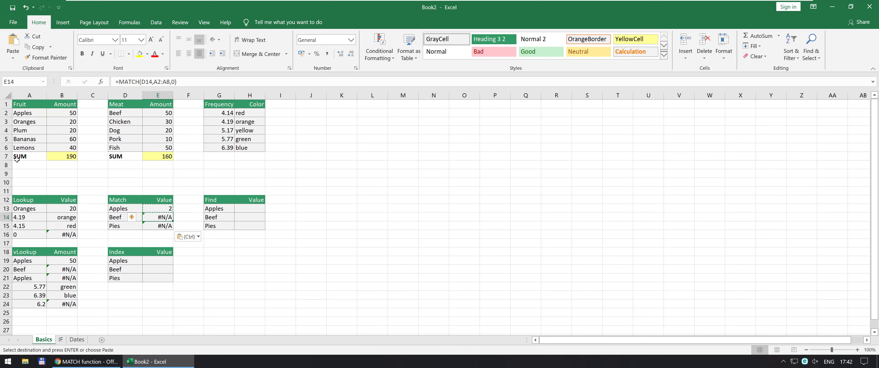
# Step: Examine the lookup ranges used by the MATCH formulas in E13, E14 and E15
pyautogui.click(166, 208)
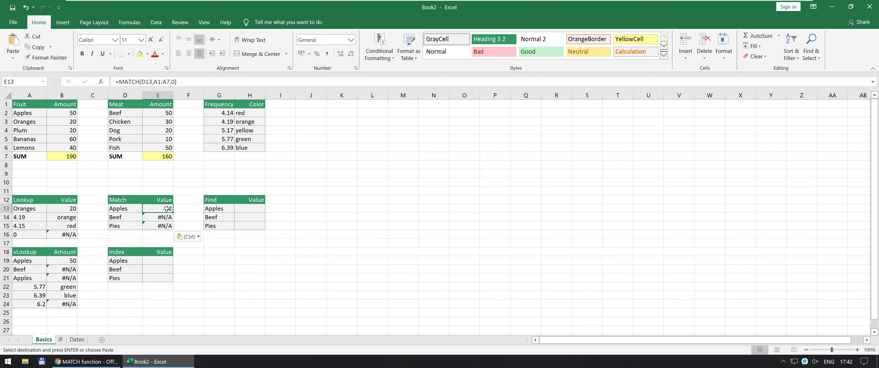
pyautogui.press('F2')
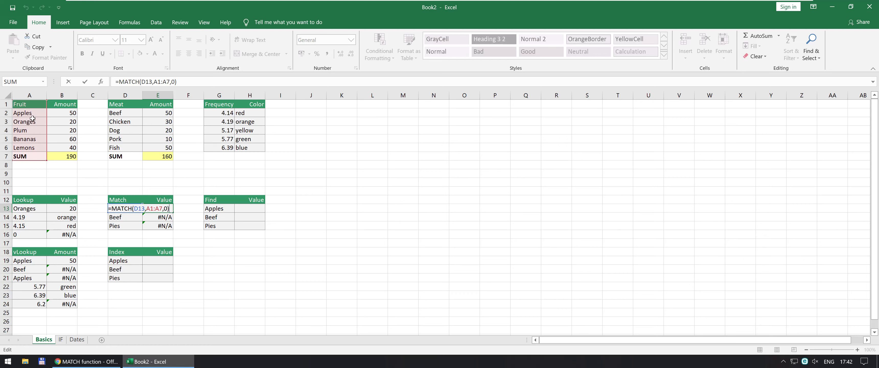
pyautogui.press('Return')
pyautogui.press('F2')
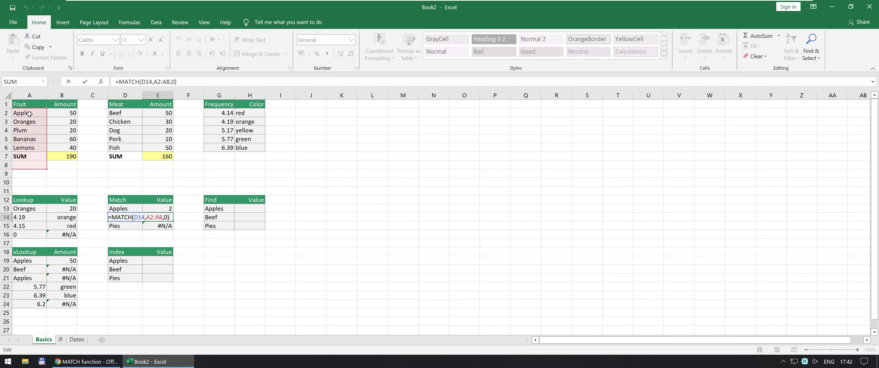
pyautogui.press('Return')
pyautogui.press('F2')
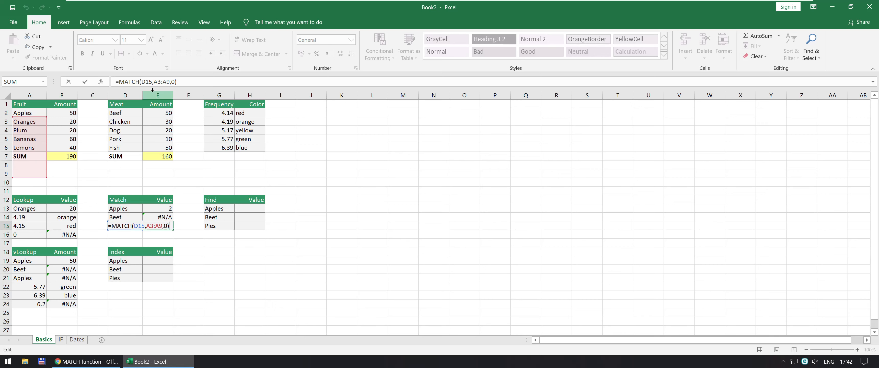
pyautogui.click(157, 82)
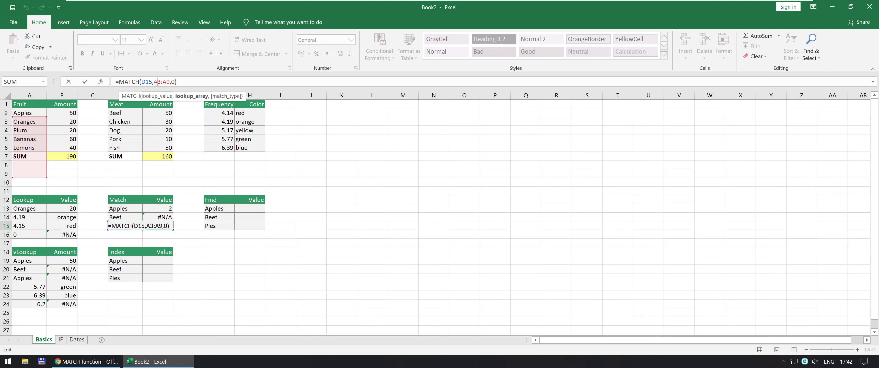
pyautogui.press('Escape')
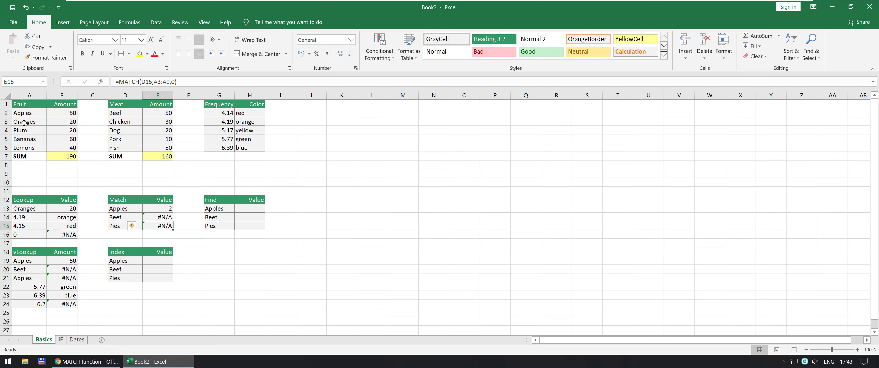
# Step: Copy Oranges and Plum from the Fruit list into D14:D15 of the Match table
pyautogui.moveTo(24, 123); pyautogui.dragTo(24, 131)
pyautogui.hotkey('ctrl', 'c')
pyautogui.click(125, 218)
pyautogui.hotkey('ctrl', 'v')
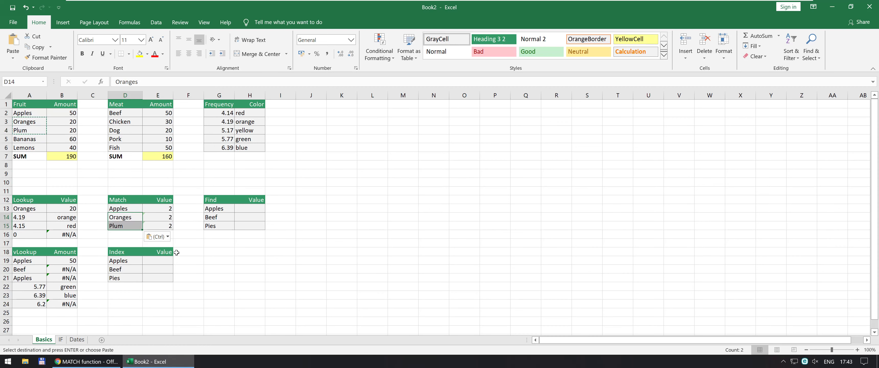
# Step: Compare the lookup ranges of the MATCH formulas in E15, E14 and E13 with the Fruit list
pyautogui.click(163, 220)
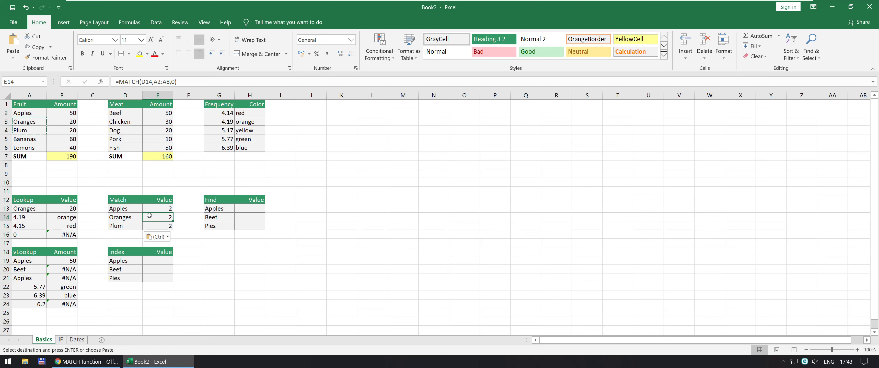
pyautogui.press('Escape')
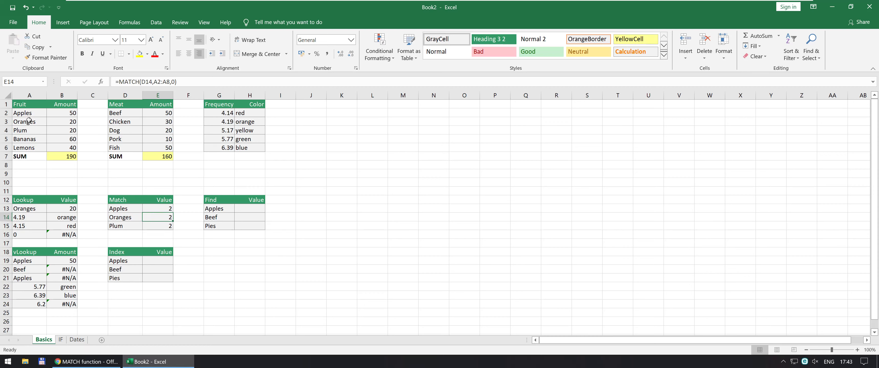
pyautogui.click(22, 106)
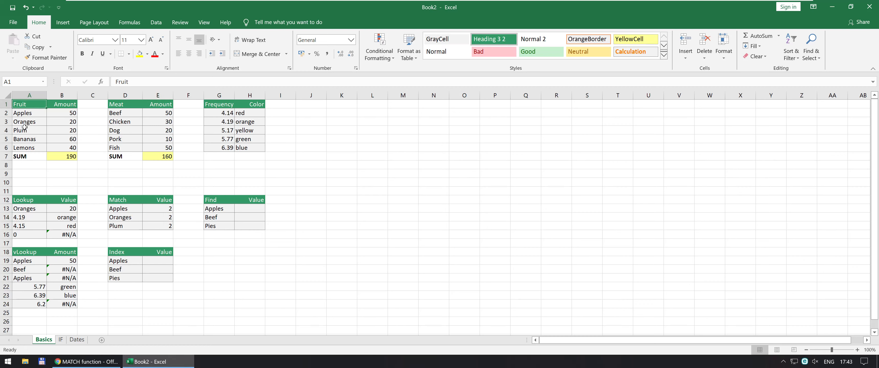
pyautogui.doubleClick(159, 224)
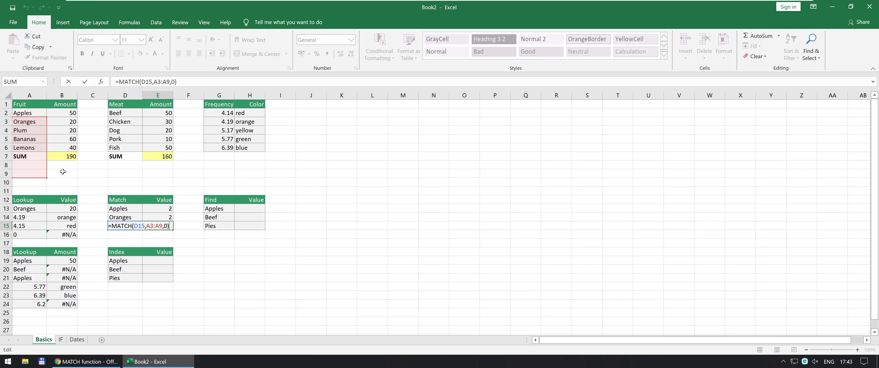
pyautogui.press('Escape')
pyautogui.press('Up')
pyautogui.press('F2')
pyautogui.press('Escape')
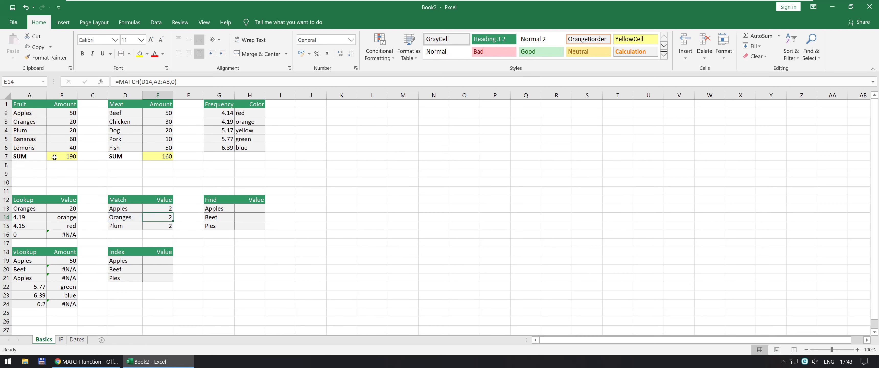
pyautogui.press('Up')
pyautogui.press('F2')
pyautogui.press('Escape')
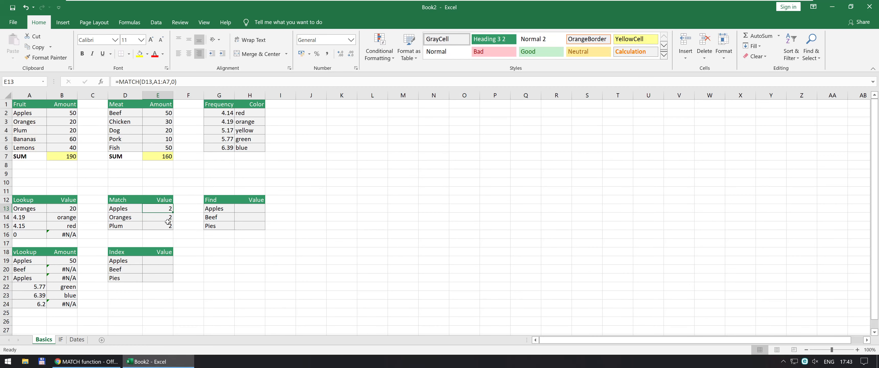
# Step: Make the lookup range in the E13 MATCH formula absolute as $A$1:$A$7
pyautogui.click(161, 81)
pyautogui.press('F4')
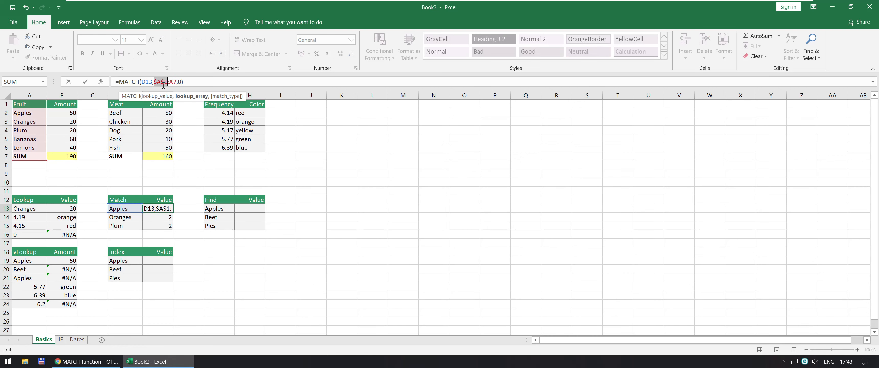
pyautogui.click(173, 81)
pyautogui.press('F4')
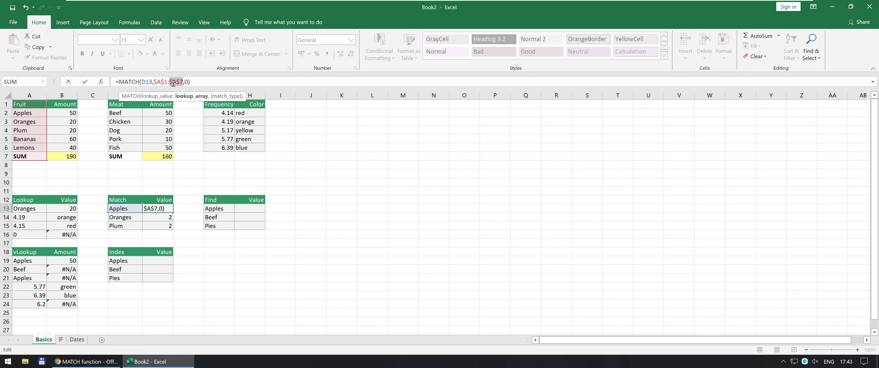
pyautogui.press('Return')
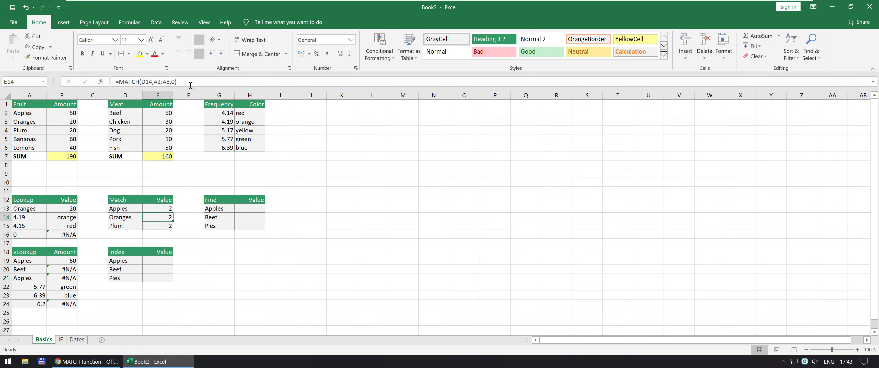
# Step: Copy the MATCH formula with the absolute lookup range from E13 to E14:E15
pyautogui.press('Up')
pyautogui.hotkey('ctrl', 'c')
pyautogui.hotkey('shift', 'Down')
pyautogui.hotkey('shift', 'Down')
pyautogui.hotkey('ctrl', 'v')
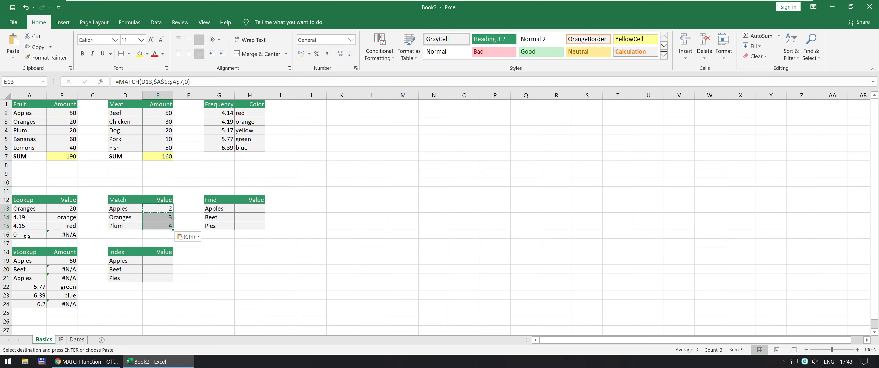
# Step: Copy the values 4.19, 4.15 and 0 from the Lookup table into D14:D16 of the Match table
pyautogui.moveTo(37, 217); pyautogui.dragTo(33, 234)
pyautogui.hotkey('ctrl', 'c')
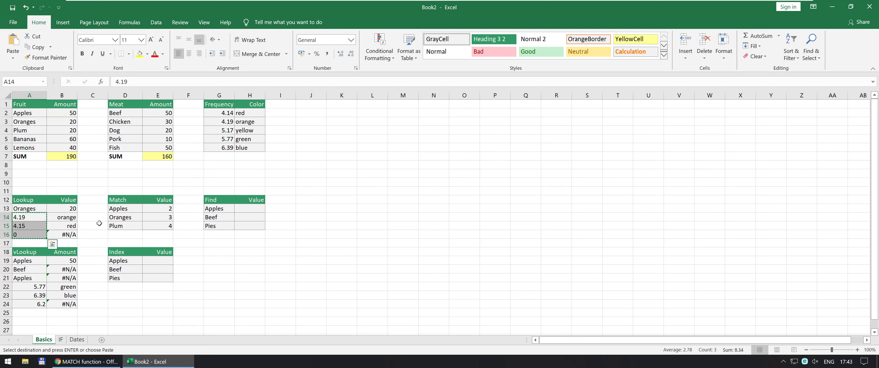
pyautogui.click(120, 217)
pyautogui.hotkey('ctrl', 'v')
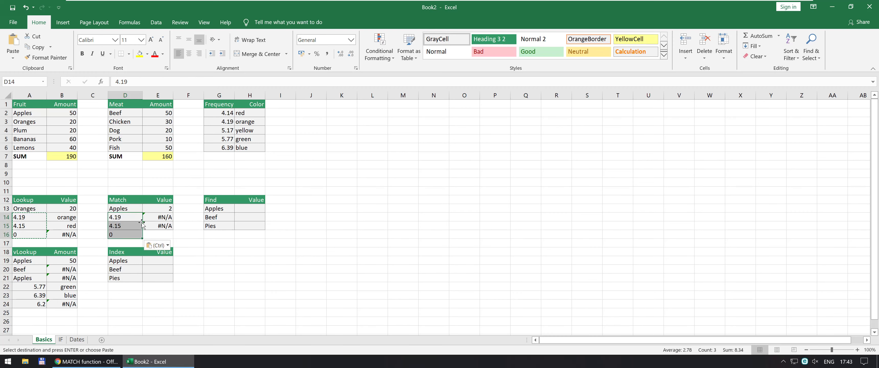
# Step: Apply the cell formatting of E15 to E16 to extend the Match table's Value column
pyautogui.click(163, 225)
pyautogui.hotkey('ctrl', 'c')
pyautogui.rightClick(162, 238)
pyautogui.press('s')
pyautogui.press('Return')
# Step: Clear the MATCH formulas from E14 and E15
pyautogui.press('Up')
pyautogui.press('Up')
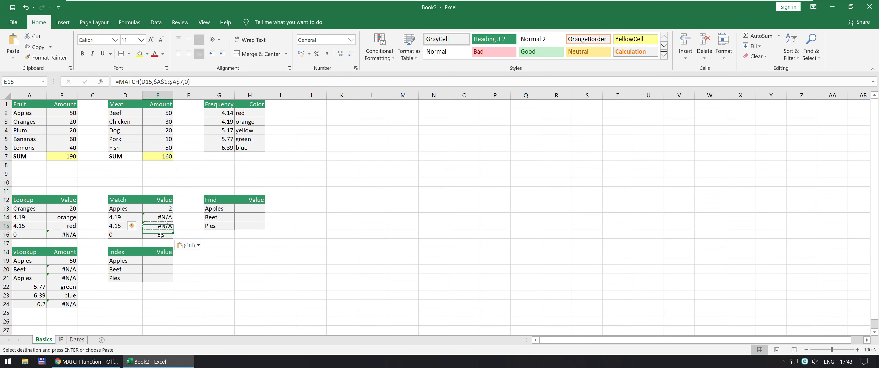
pyautogui.press('Delete')
pyautogui.press('Down')
pyautogui.press('Delete')
pyautogui.press('Down')
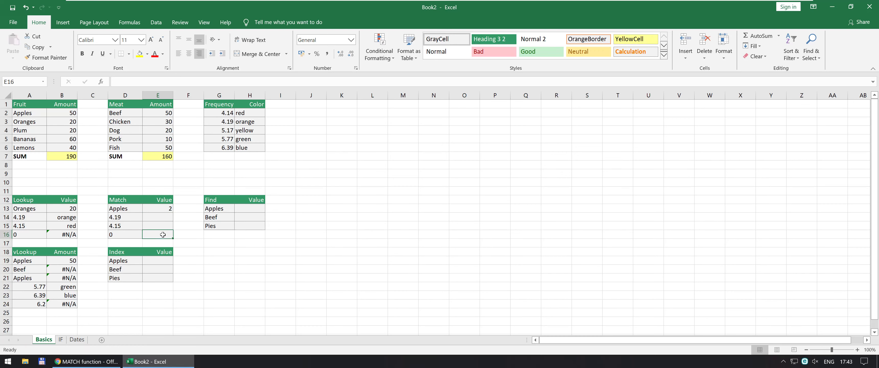
pyautogui.click(268, 116)
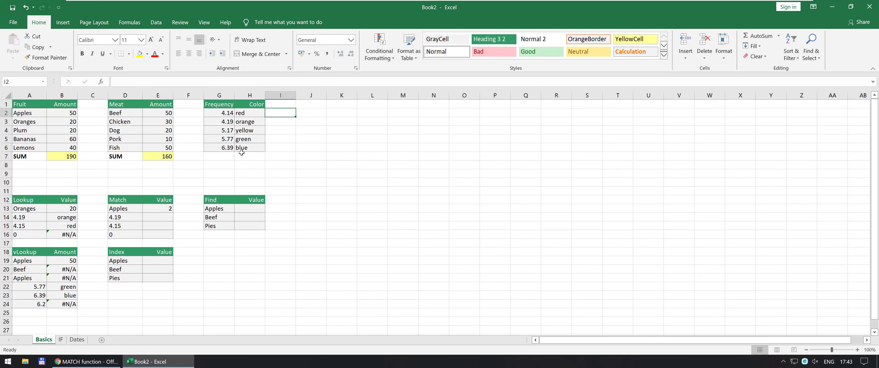
pyautogui.click(226, 112)
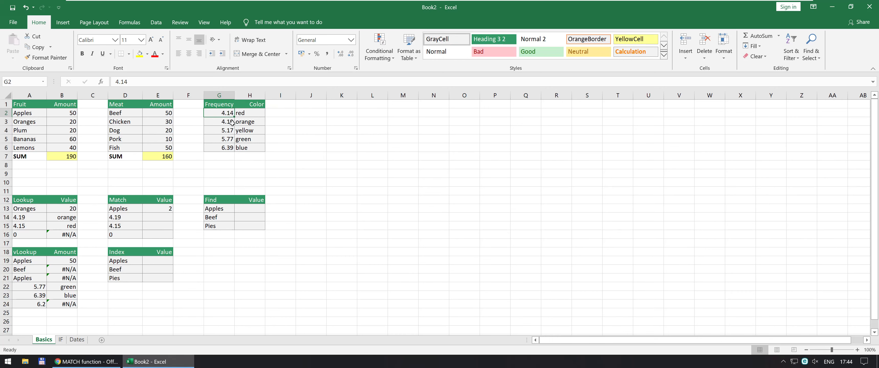
pyautogui.click(166, 216)
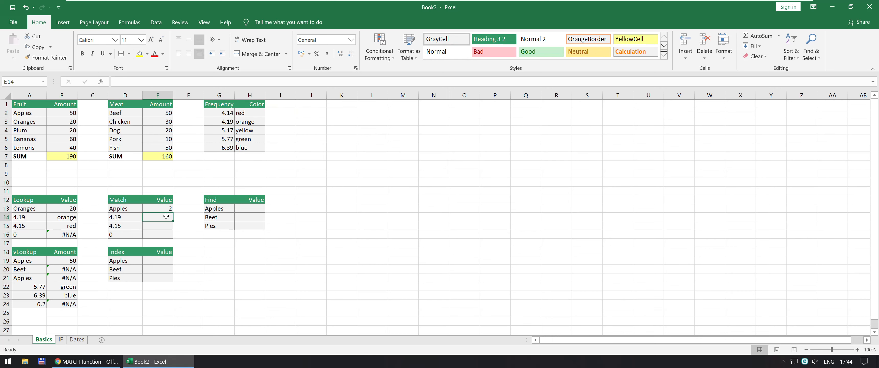
pyautogui.write('=ma')
pyautogui.press('Left')
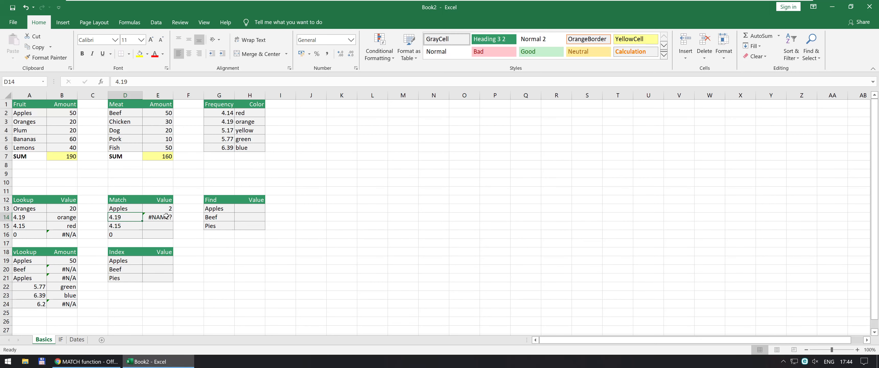
# Step: Enter a MATCH formula in E14 that looks up D14 in the absolute range $G$2:$H$6 with match type 0
pyautogui.click(166, 215)
pyautogui.write('=ma')
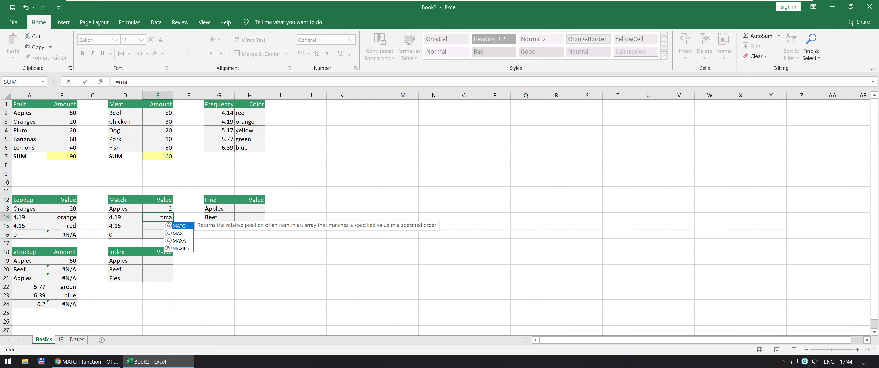
pyautogui.press('Tab')
pyautogui.press('Left')
pyautogui.write(',')
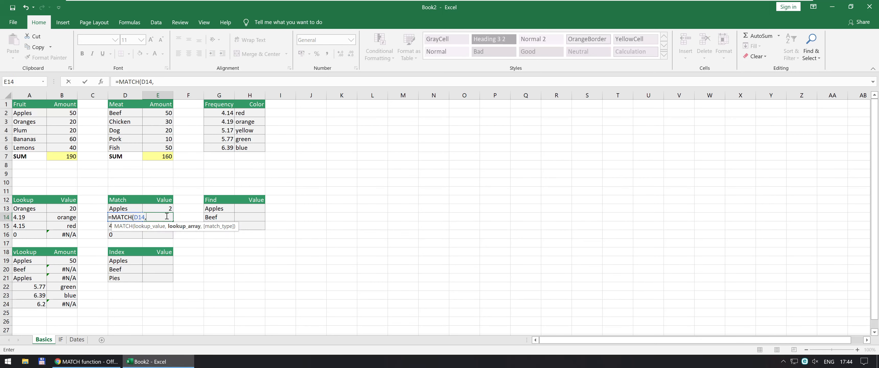
pyautogui.moveTo(208, 112); pyautogui.dragTo(251, 148)
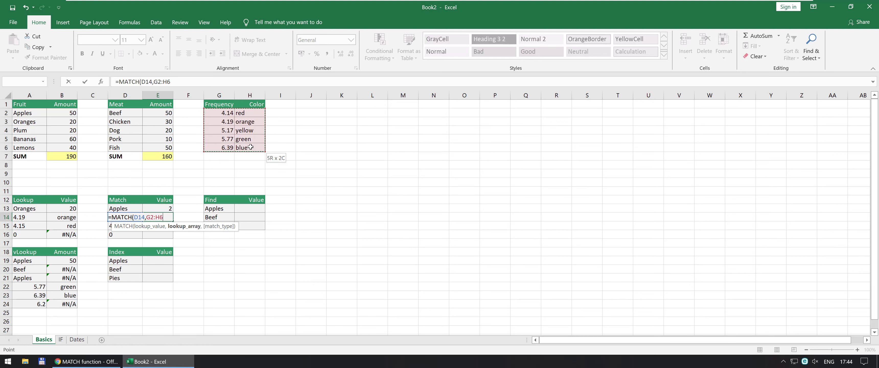
pyautogui.press('F4')
pyautogui.write(',')
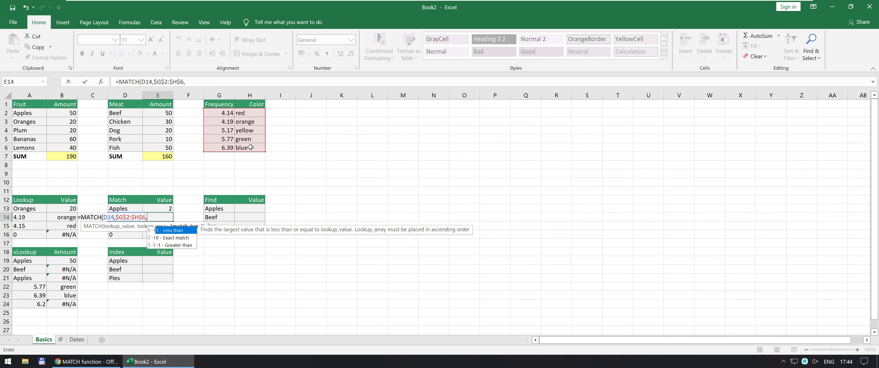
pyautogui.write('0')
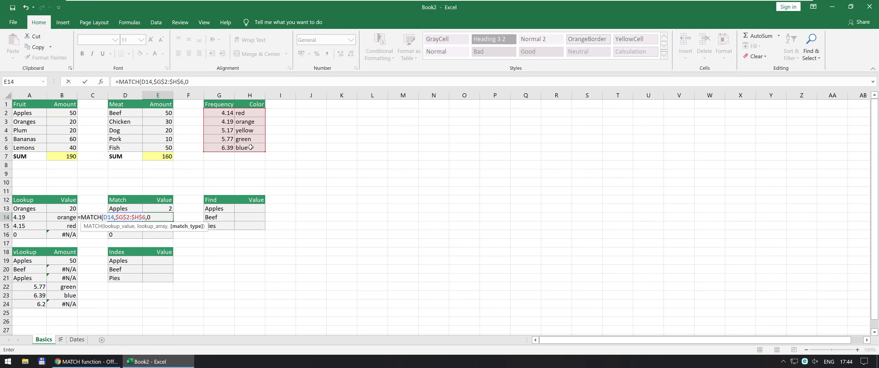
pyautogui.hotkey('ctrl', 'Return')
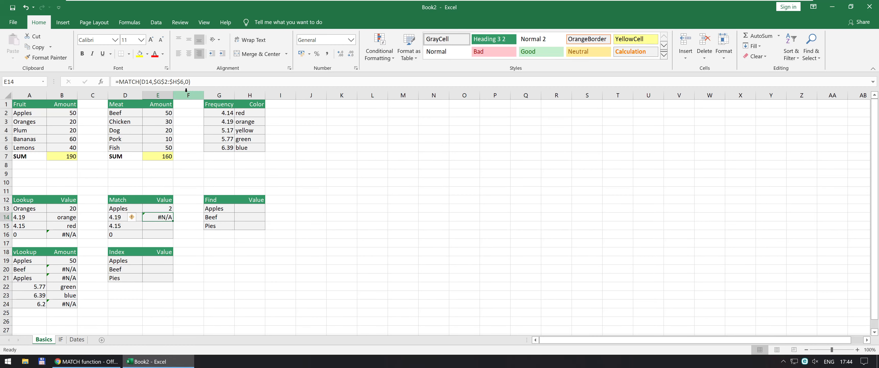
# Step: Correct the lookup range of the MATCH formula in E14 to $G$2:$G$6 and check the matching Frequency cell
pyautogui.moveTo(164, 82); pyautogui.dragTo(173, 83)
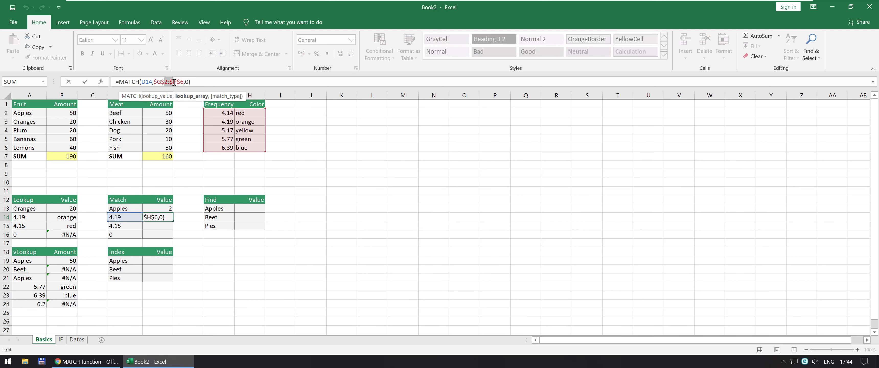
pyautogui.moveTo(173, 82); pyautogui.dragTo(176, 82)
pyautogui.write('g')
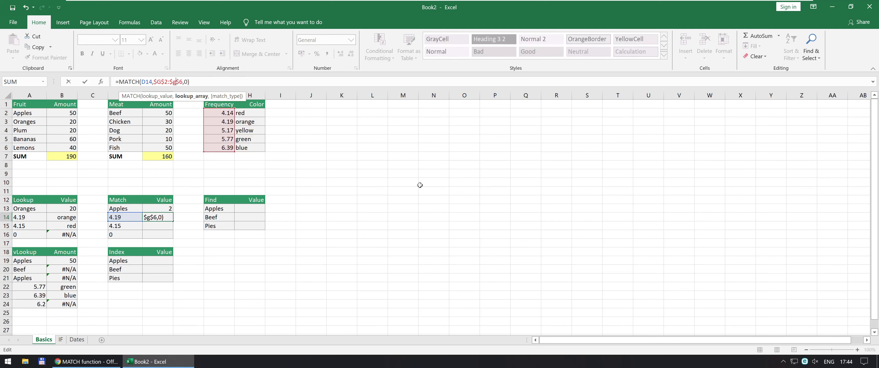
pyautogui.press('Return')
pyautogui.press('Up')
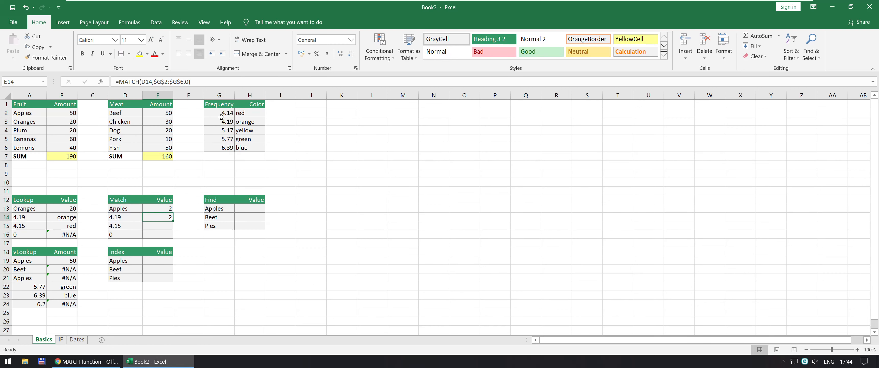
pyautogui.moveTo(221, 123); pyautogui.dragTo(232, 122)
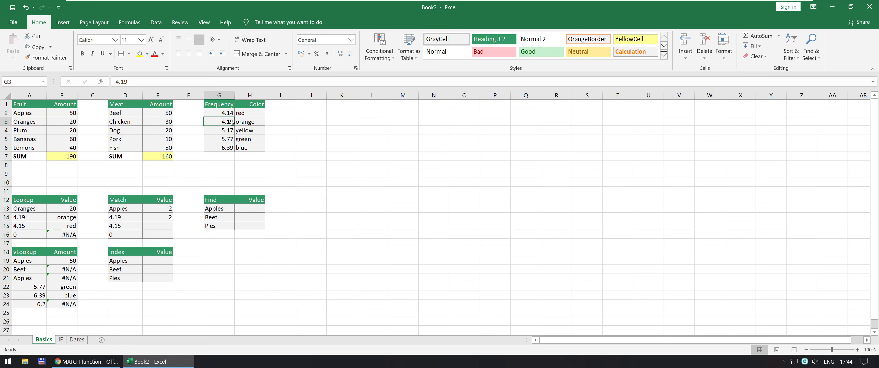
# Step: Copy the MATCH formula from E14 into E15 and E16 and check the lookup range in the Frequency column
pyautogui.click(158, 221)
pyautogui.hotkey('ctrl', 'c')
pyautogui.click(163, 228)
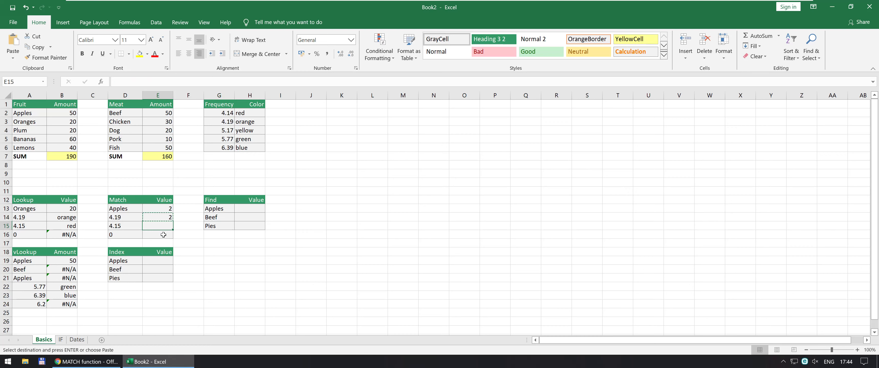
pyautogui.hotkey('ctrl', 'v')
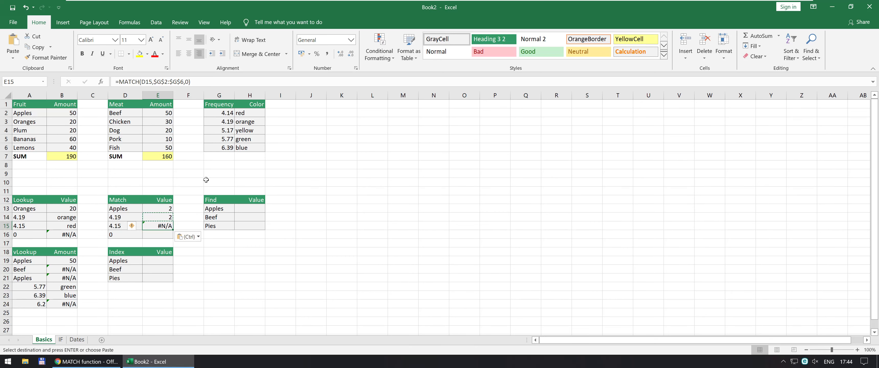
pyautogui.click(154, 237)
pyautogui.hotkey('ctrl', 'v')
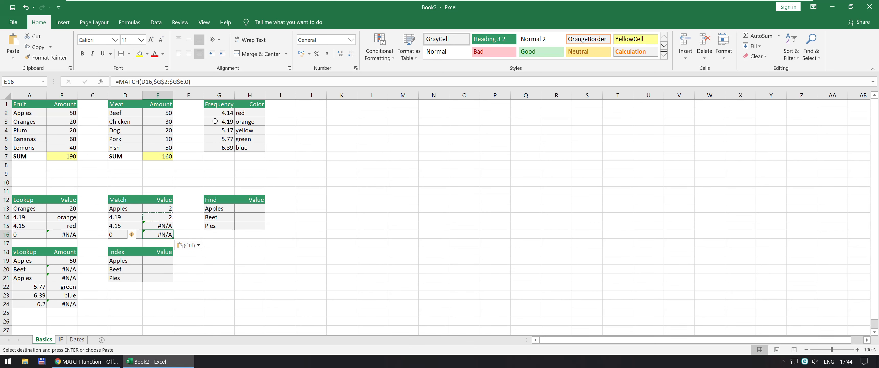
pyautogui.moveTo(225, 114); pyautogui.dragTo(223, 149)
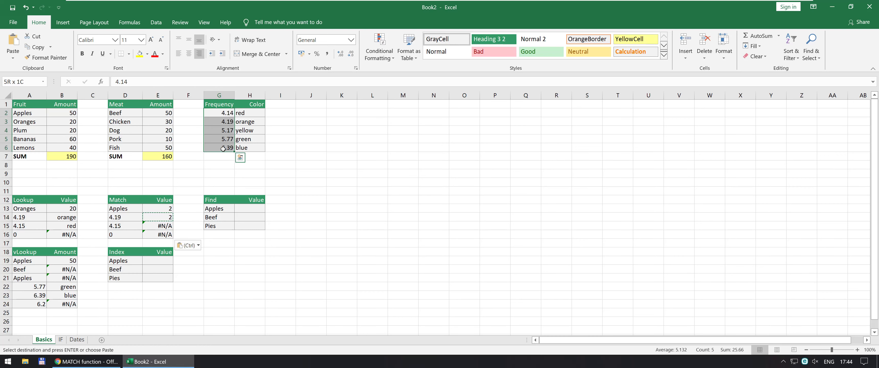
# Step: Change the match type to 1 in the MATCH formulas of E14:E16 all at once
pyautogui.click(158, 217)
pyautogui.moveTo(157, 227); pyautogui.dragTo(155, 238)
pyautogui.click(188, 81)
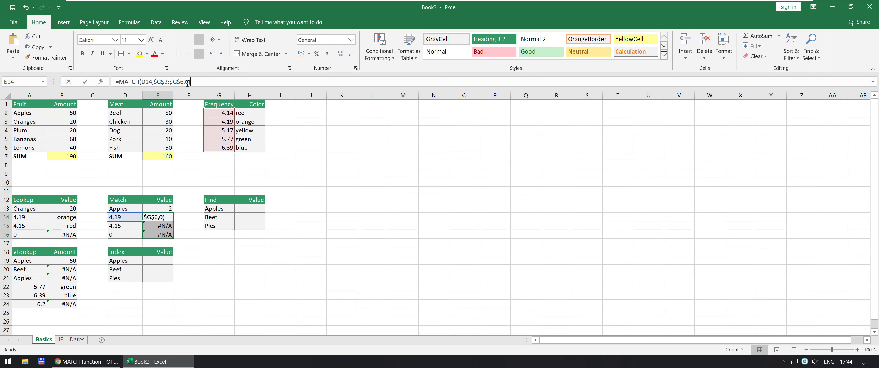
pyautogui.click(188, 82)
pyautogui.press('BackSpace')
pyautogui.write('1')
pyautogui.hotkey('ctrl', 'Return')
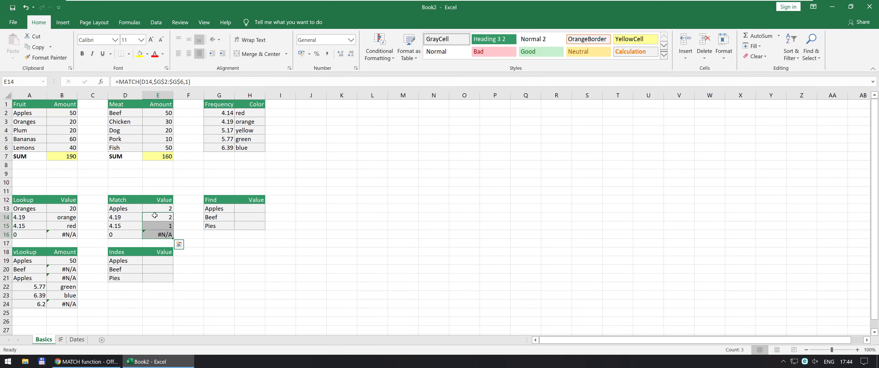
# Step: Compare the results for 4.19 and 4.15 with the Frequency values and read the match type 1 description on Chrome's MATCH help page
pyautogui.click(155, 215)
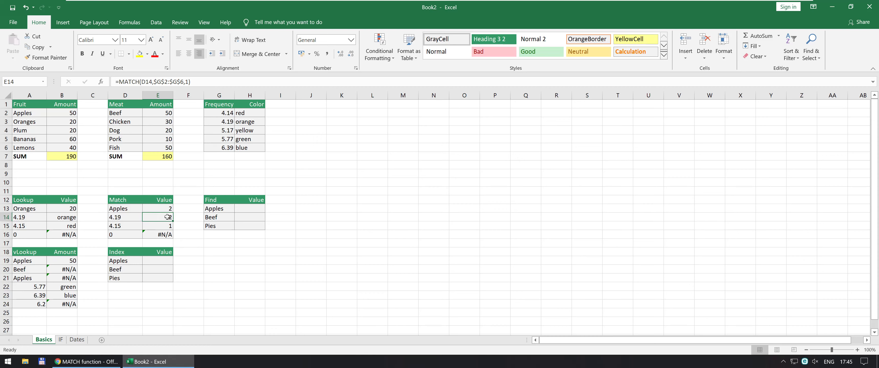
pyautogui.click(225, 123)
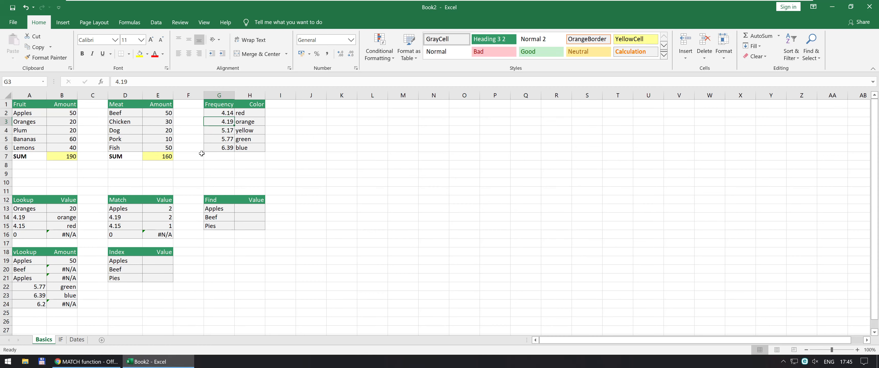
pyautogui.click(120, 227)
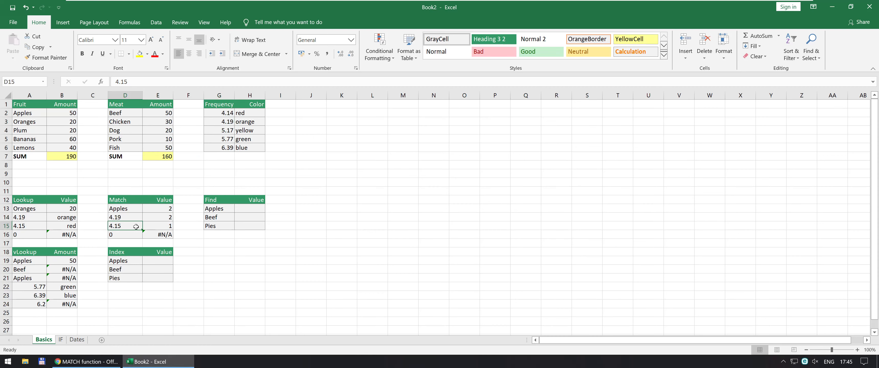
pyautogui.moveTo(225, 115); pyautogui.dragTo(227, 122)
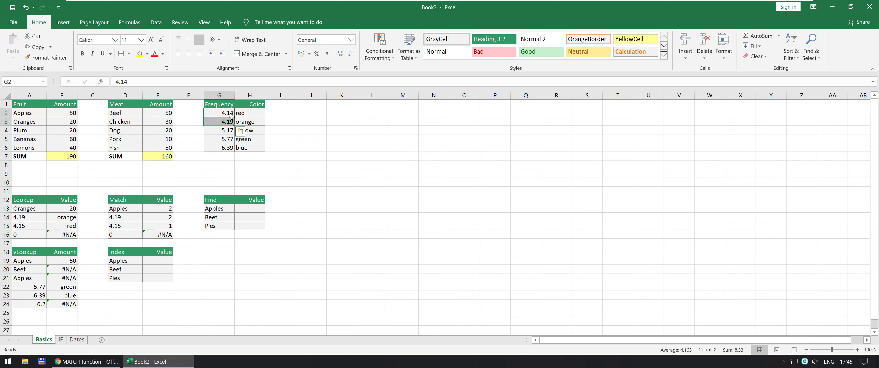
pyautogui.hotkey('alt', 'Tab')
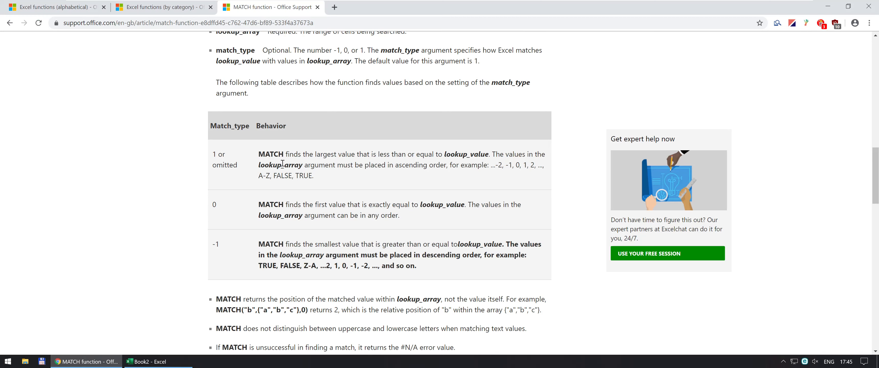
pyautogui.moveTo(317, 156); pyautogui.dragTo(456, 158)
pyautogui.hotkey('alt', 'Tab')
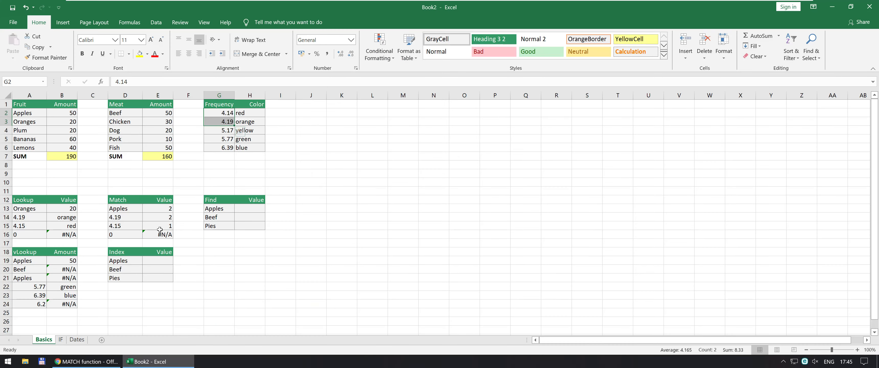
# Step: Examine how the lookup values and MATCH formulas in rows 15 and 16 relate to the order of the Frequency column
pyautogui.click(120, 224)
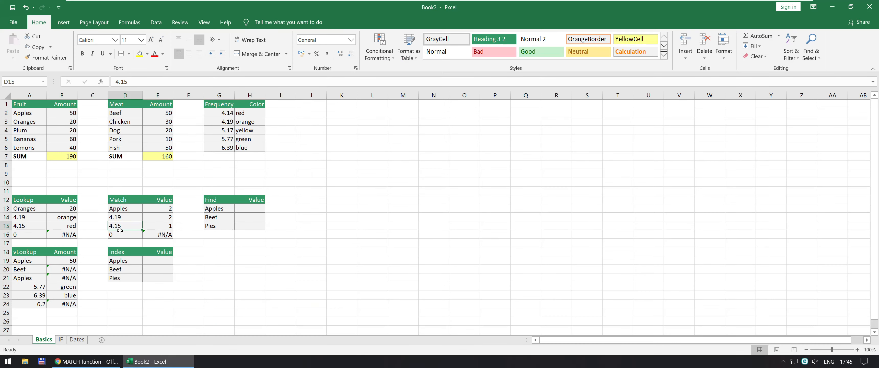
pyautogui.click(218, 112)
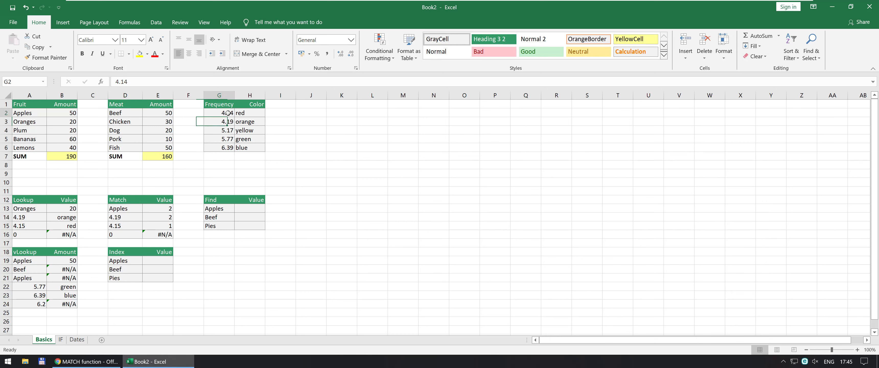
pyautogui.doubleClick(161, 226)
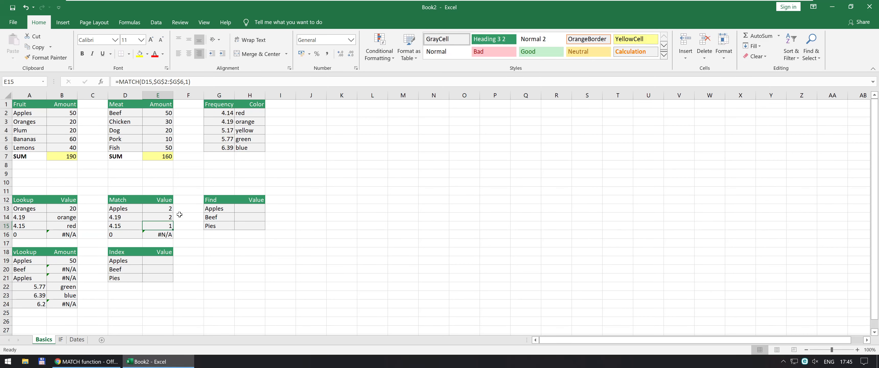
pyautogui.press('Return')
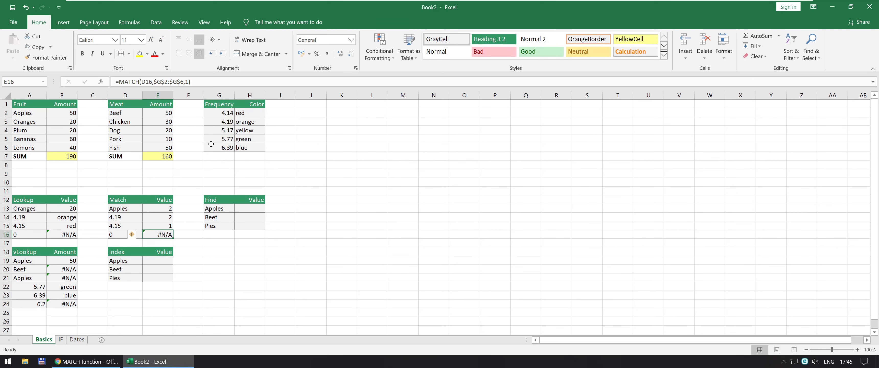
pyautogui.moveTo(220, 104); pyautogui.dragTo(220, 112)
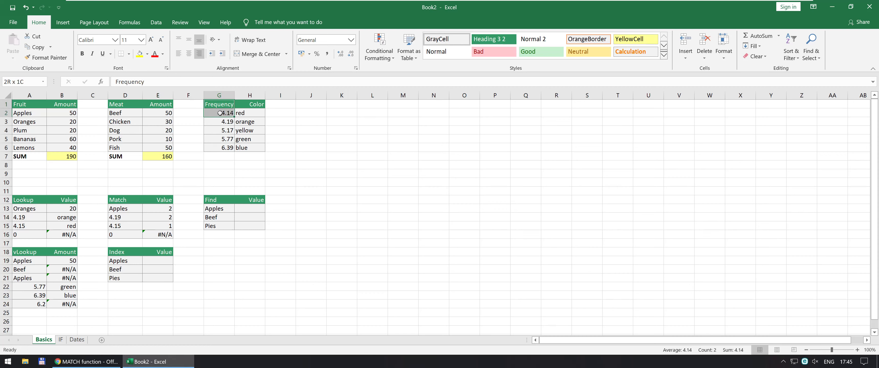
pyautogui.moveTo(220, 113); pyautogui.dragTo(220, 113)
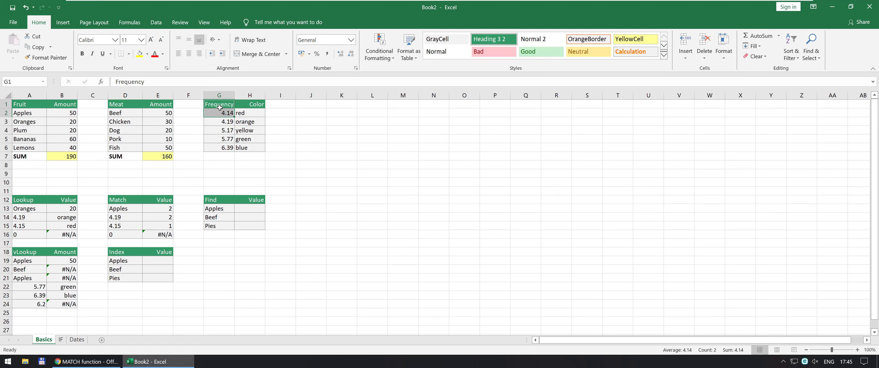
pyautogui.click(220, 140)
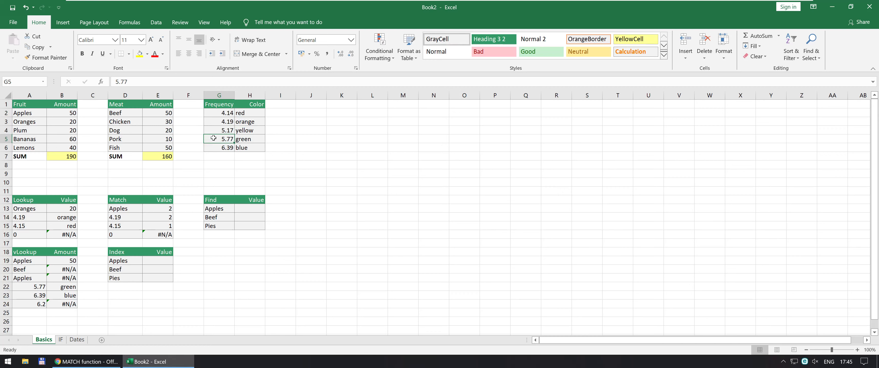
pyautogui.click(156, 227)
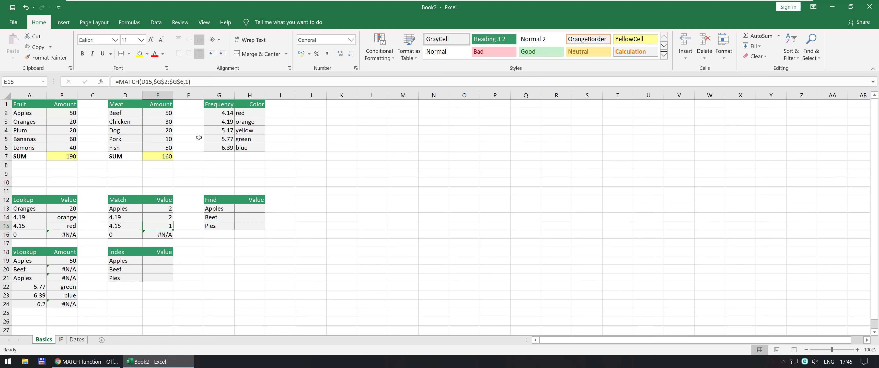
# Step: Sort the Frequency table from largest to smallest and check the MATCH formulas in E14 and E16
pyautogui.click(224, 121)
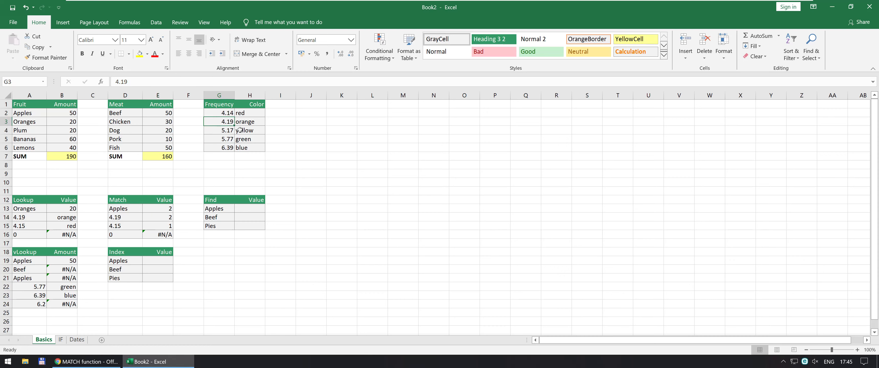
pyautogui.click(795, 54)
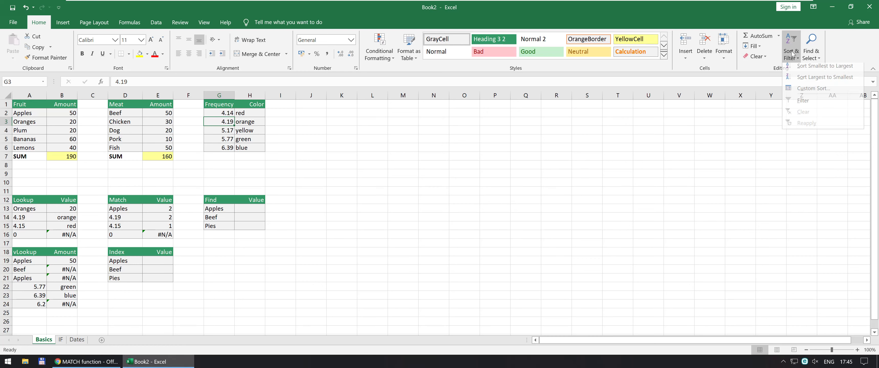
pyautogui.click(800, 81)
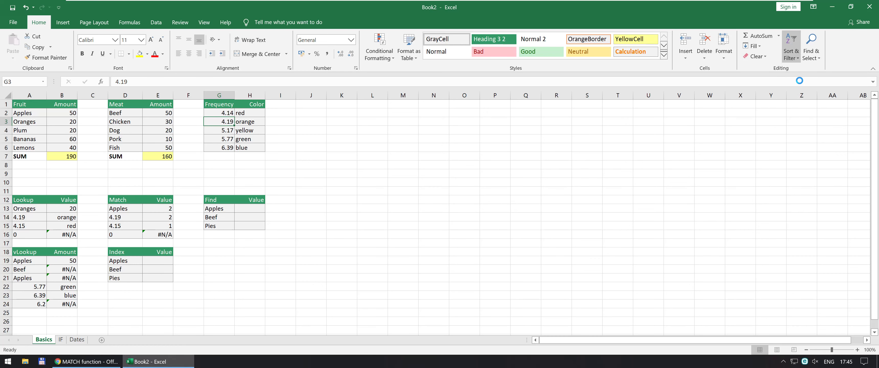
pyautogui.click(161, 219)
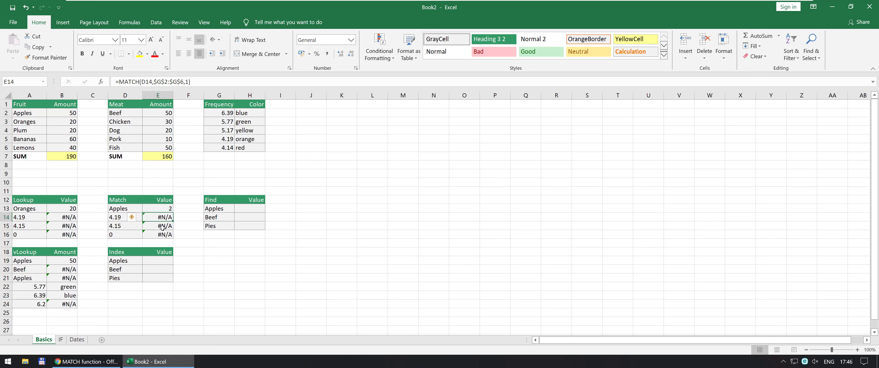
pyautogui.click(158, 233)
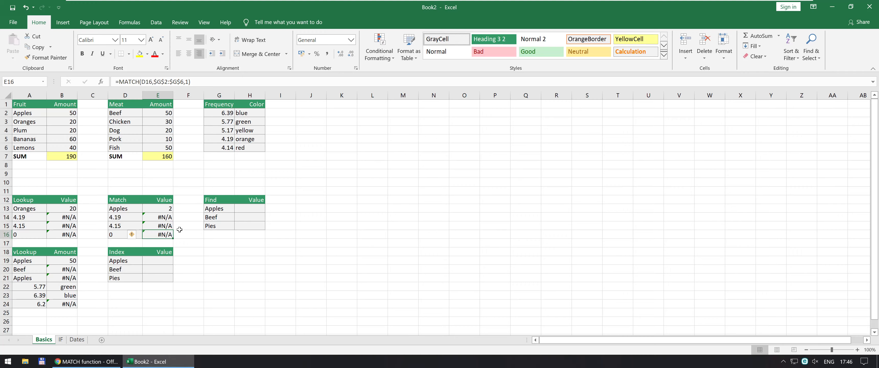
# Step: Review the example table and the match type descriptions on Chrome's MATCH help page, and return to the Excel workbook
pyautogui.hotkey('alt', 'Tab')
pyautogui.scroll(-8, 194, 261)
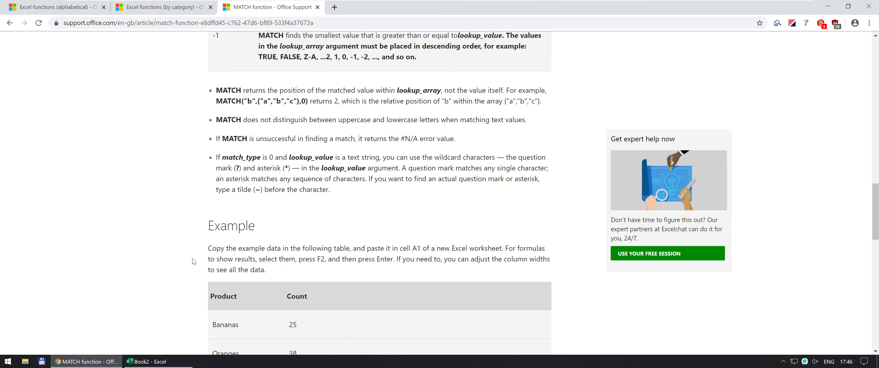
pyautogui.scroll(-12, 194, 261)
pyautogui.scroll(7, 194, 261)
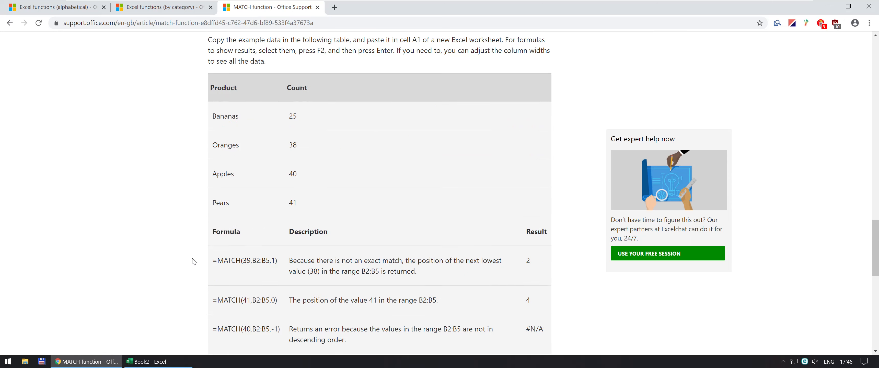
pyautogui.scroll(-3, 194, 262)
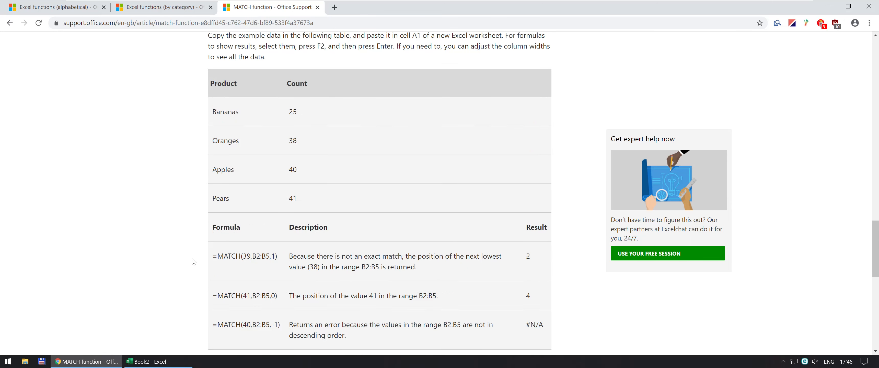
pyautogui.scroll(4, 194, 261)
pyautogui.scroll(13, 194, 261)
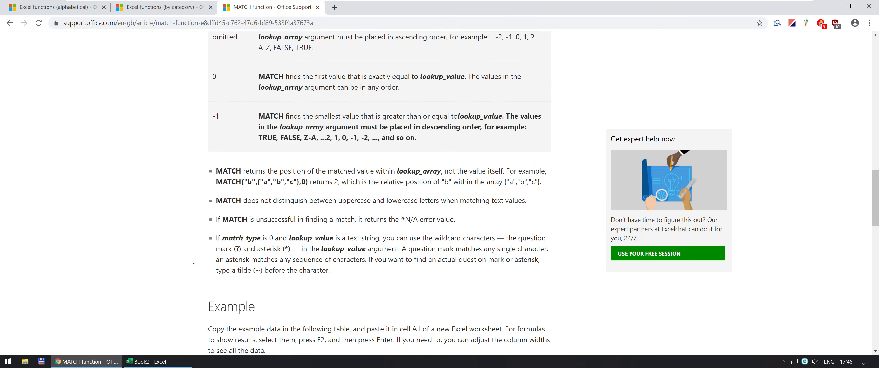
pyautogui.scroll(2, 194, 261)
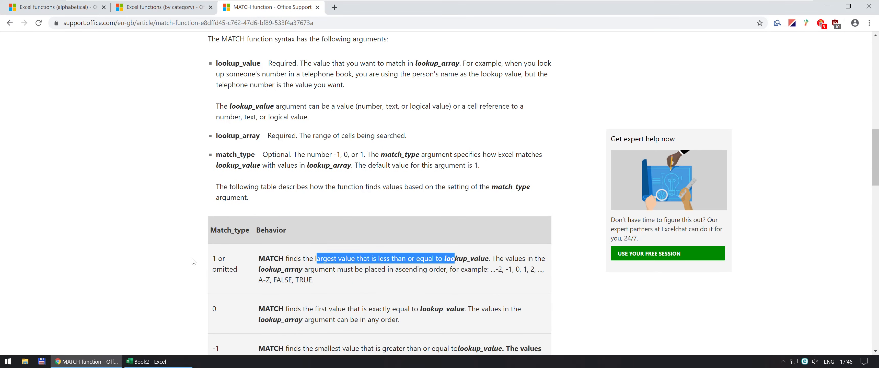
pyautogui.hotkey('alt', 'Tab')
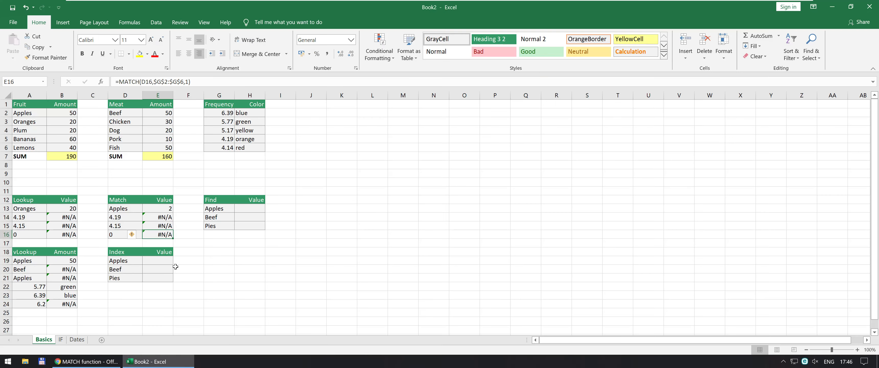